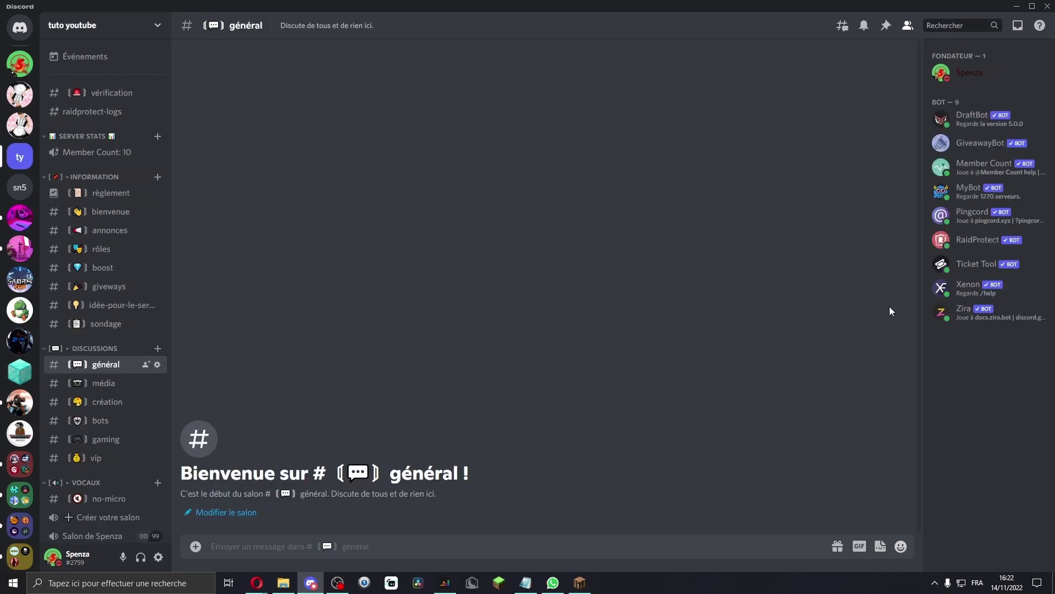
# Switch to the DraftBot website in Opera, open its Discord authorization window, and check the Discord server's member list for the bot
pyautogui.hotkey('alt', 'Tab')
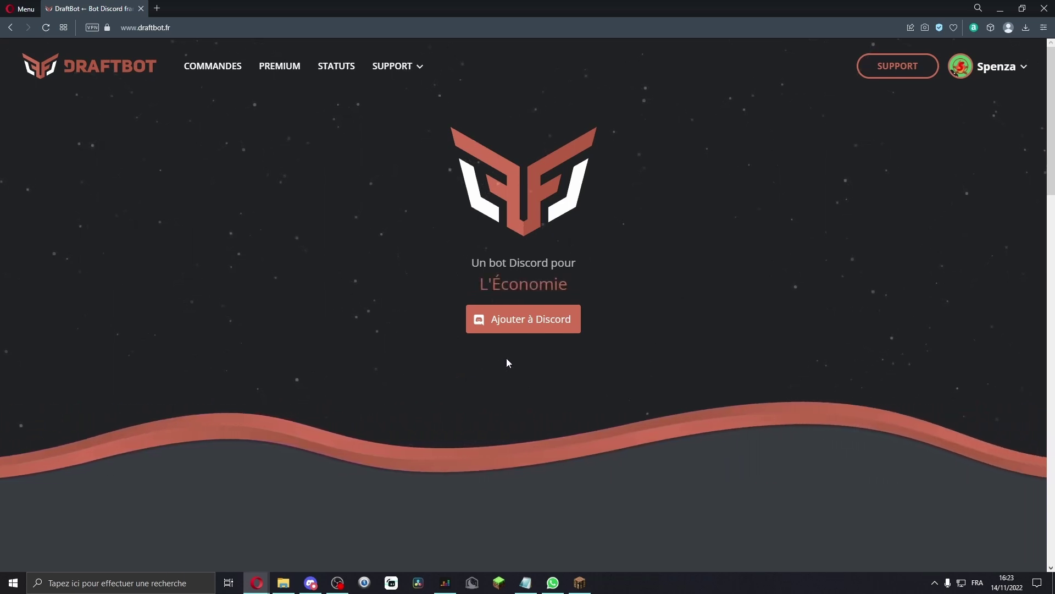
pyautogui.click(502, 320)
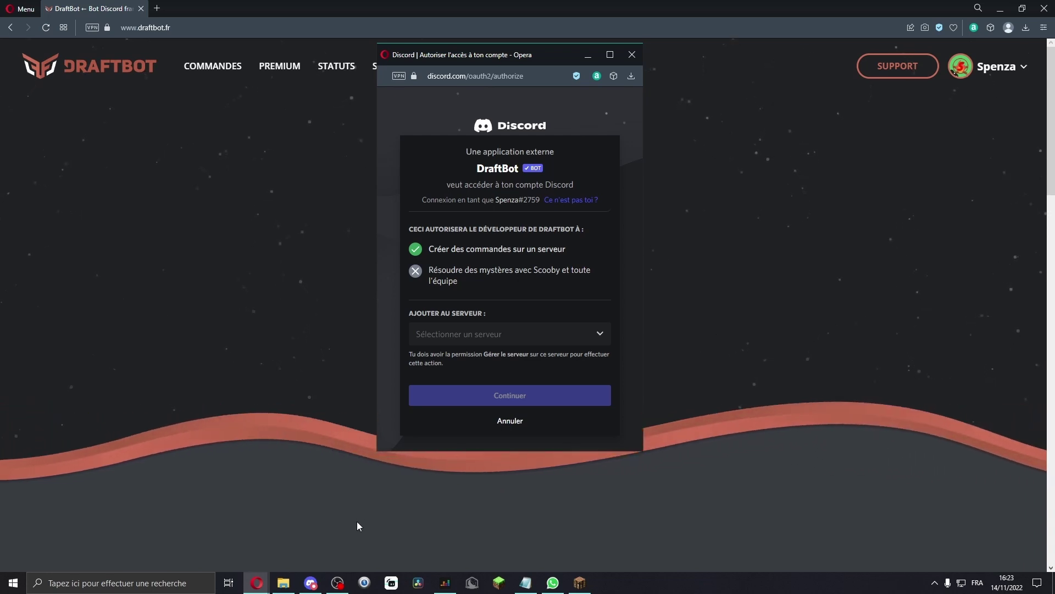
pyautogui.hotkey('alt', 'Tab')
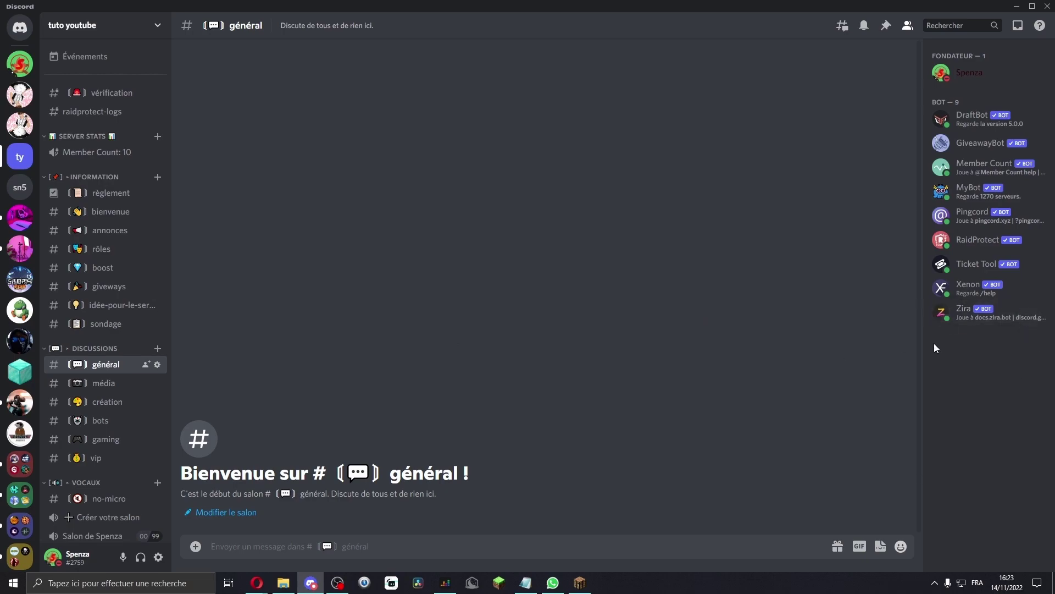
pyautogui.hotkey('alt', 'Tab')
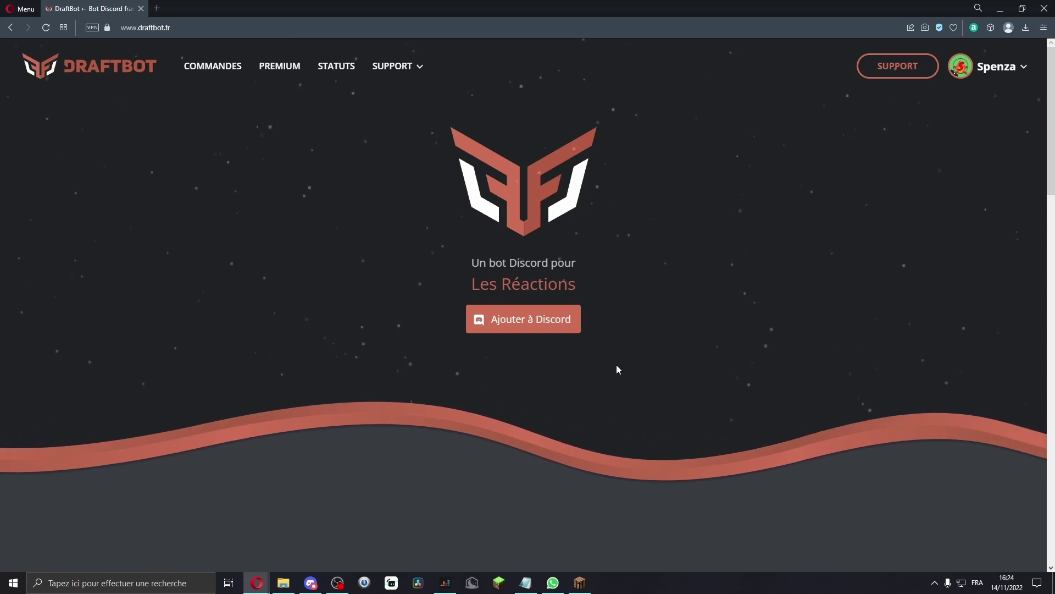
# Open the tuto youtube server's Économie settings in the DraftBot dashboard, and enable and save the economy system
pyautogui.click(996, 66)
pyautogui.click(966, 101)
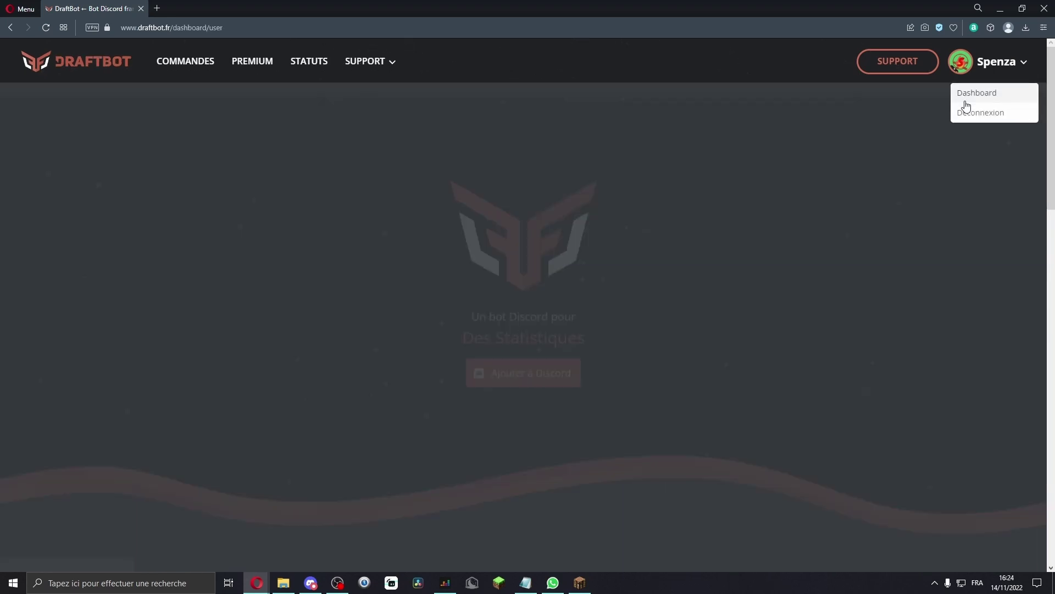
pyautogui.click(17, 219)
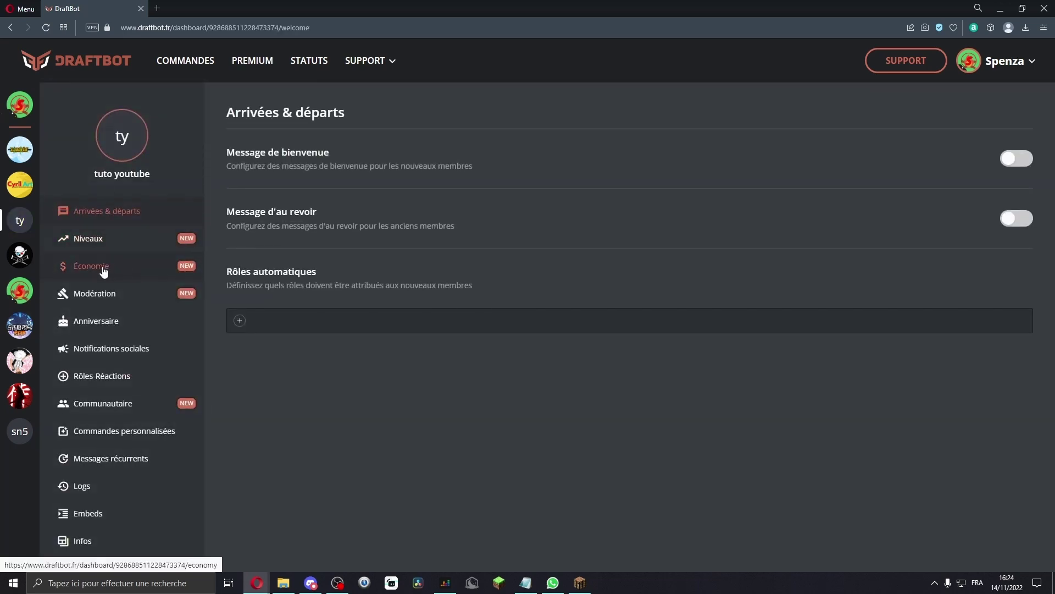
pyautogui.click(91, 266)
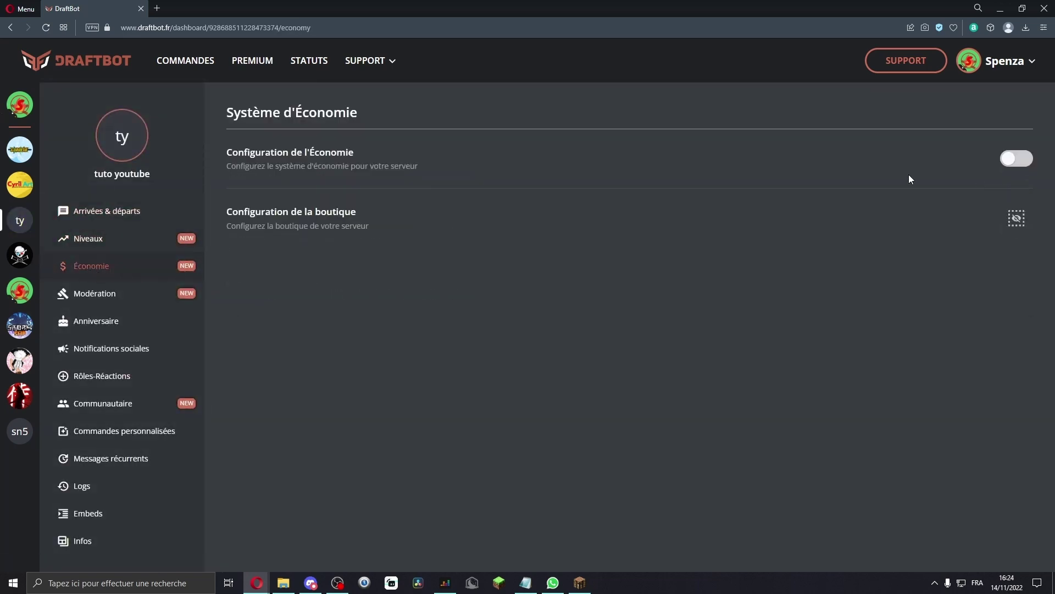
pyautogui.click(1011, 161)
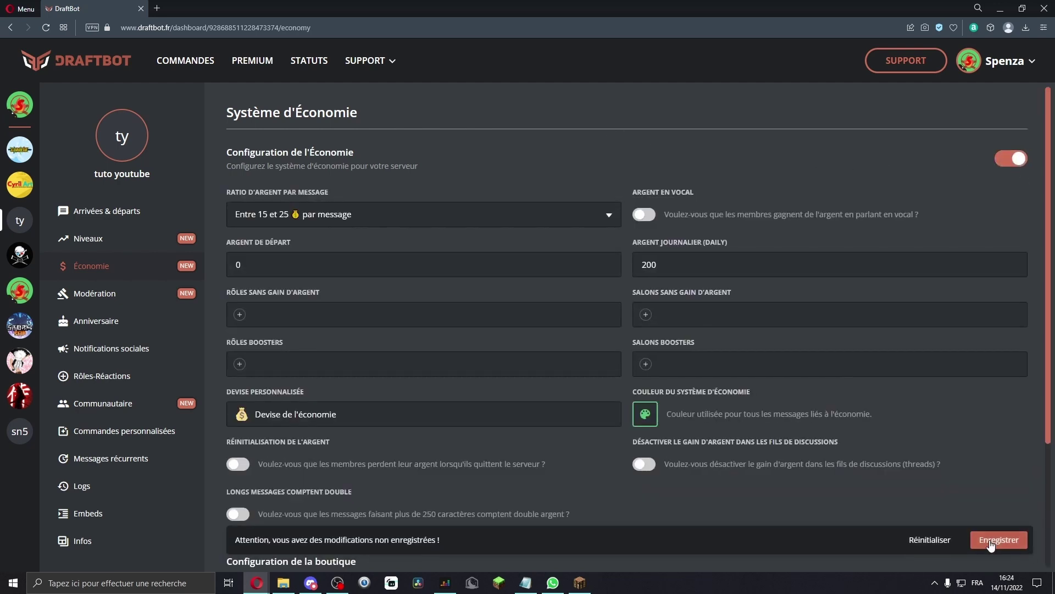
pyautogui.click(991, 544)
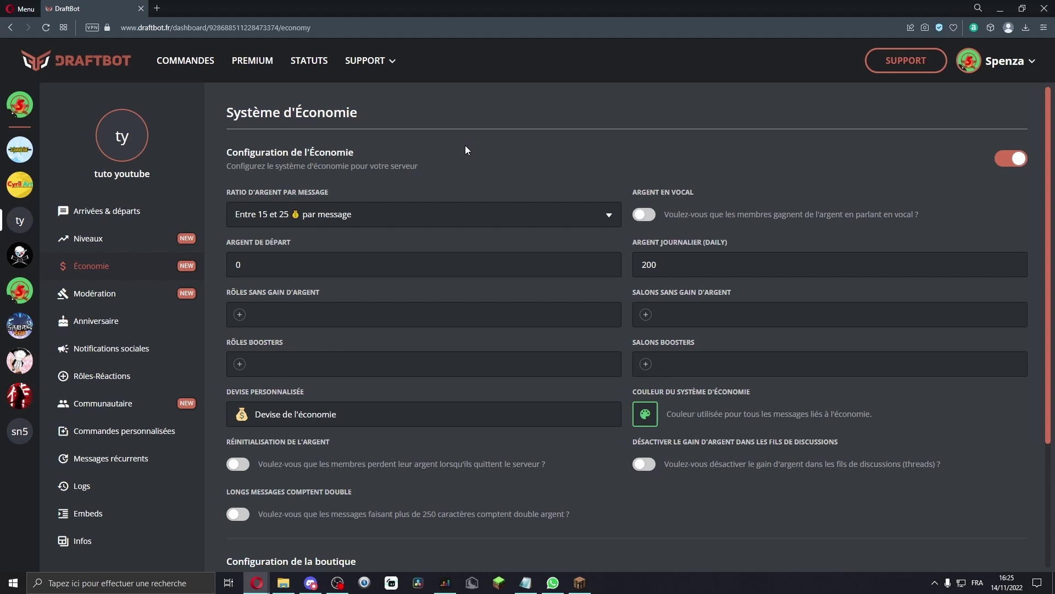
# Choose "Entre 15 et 25 par message" as the money ratio per message in the economy configuration
pyautogui.scroll(-3, 456, 138)
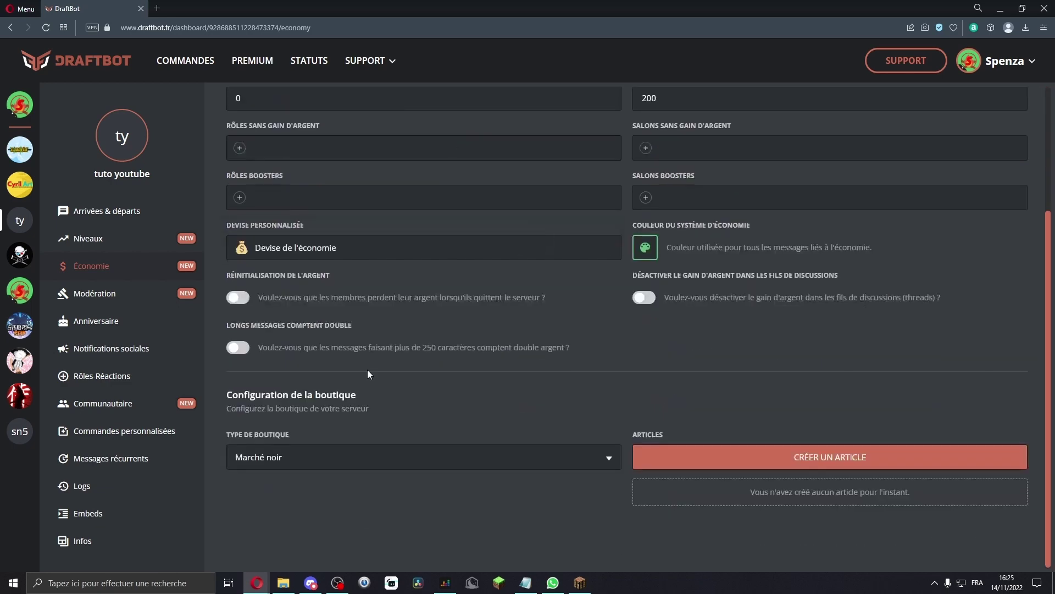
pyautogui.scroll(3, 430, 155)
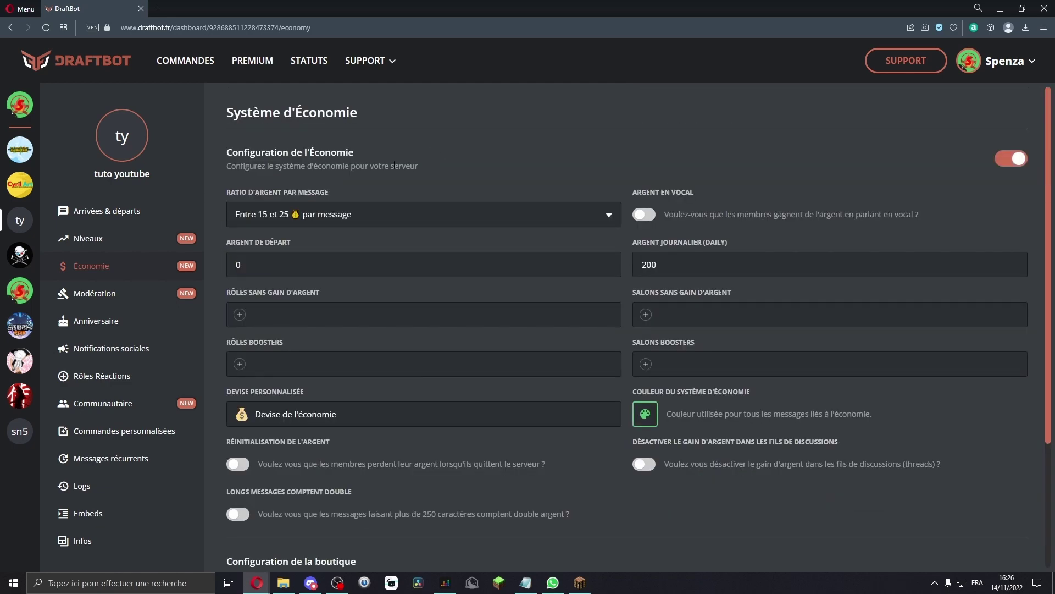
pyautogui.click(291, 214)
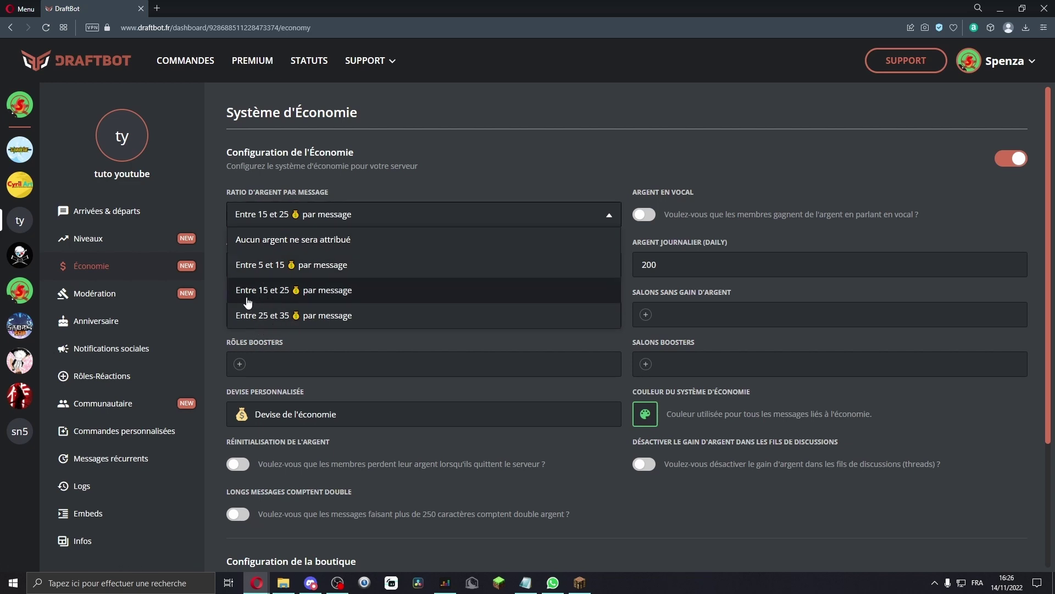
pyautogui.click(285, 295)
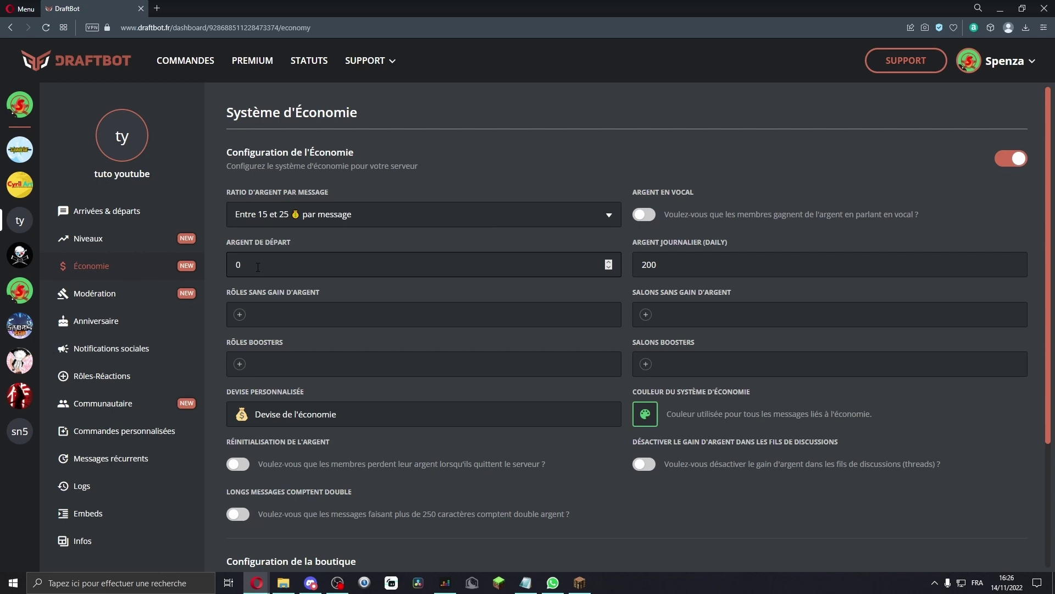
# Set the starting money (Argent de départ) to 100 and save the change
pyautogui.press('BackSpace')
pyautogui.write('100')
pyautogui.moveTo(226, 242); pyautogui.dragTo(283, 244)
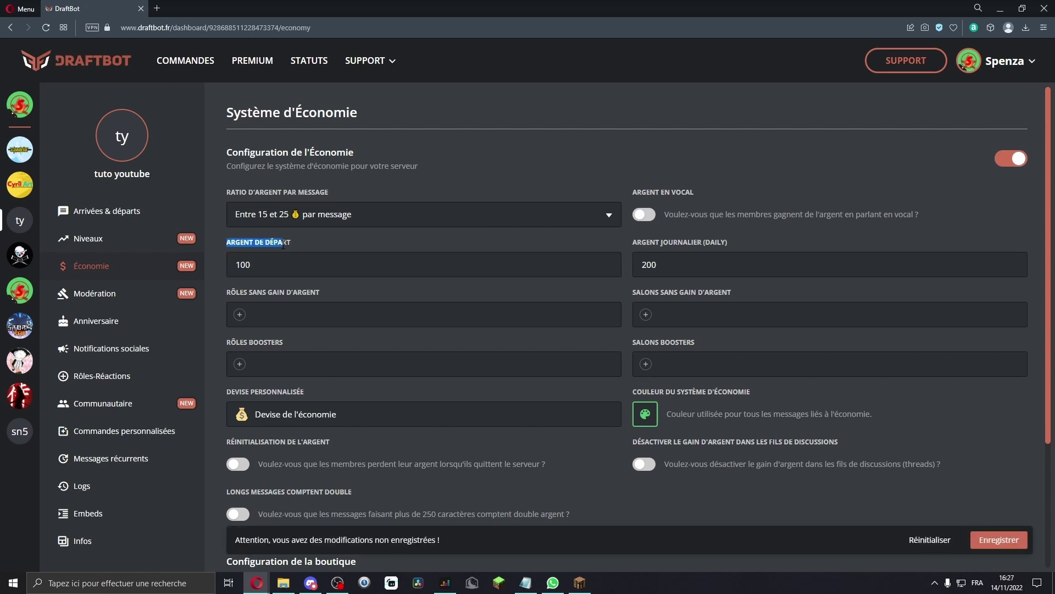
pyautogui.click(244, 265)
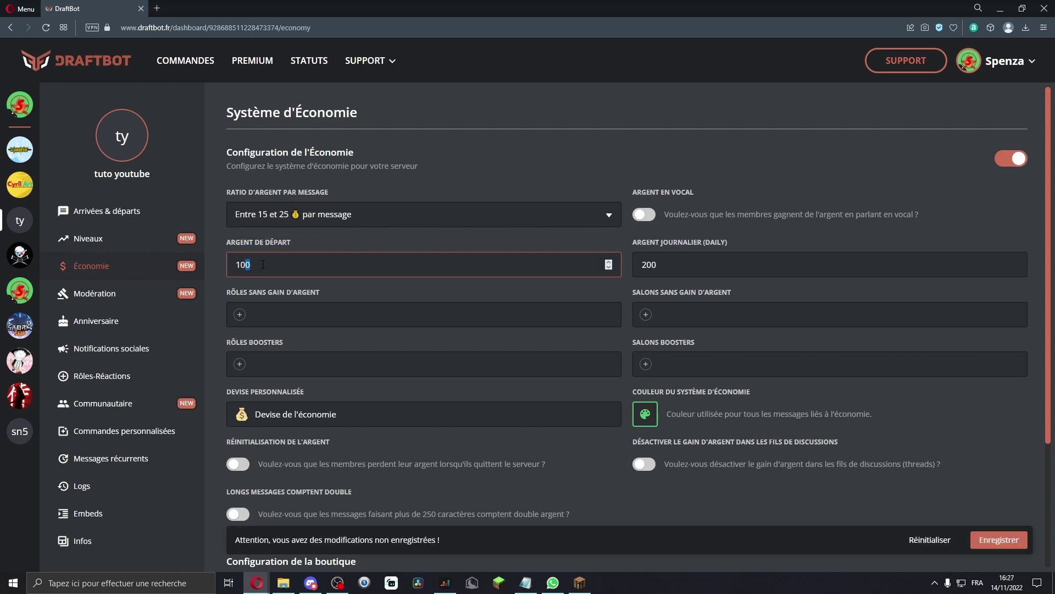
pyautogui.click(999, 539)
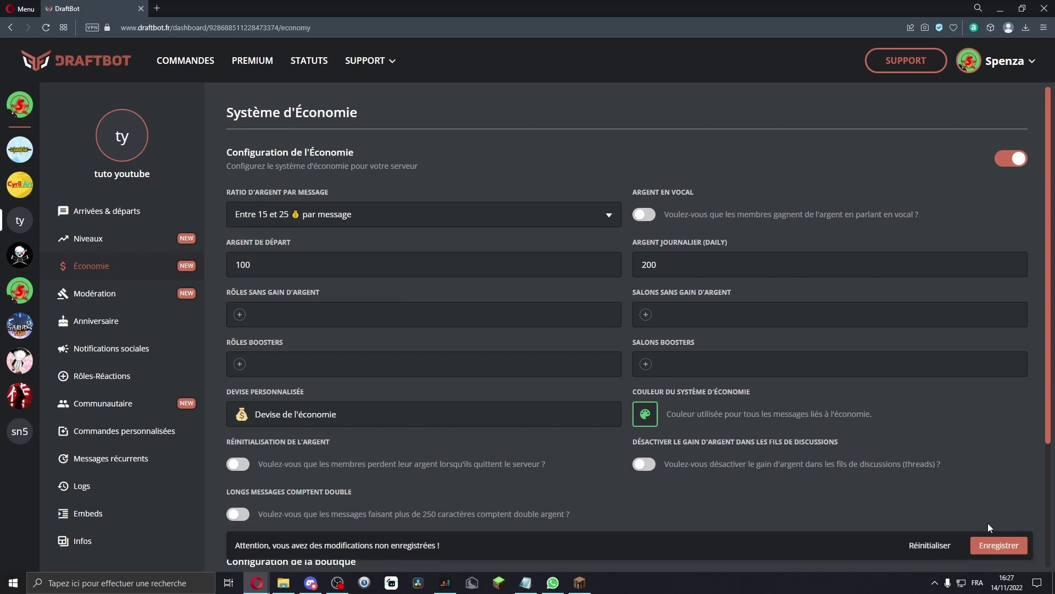
# Set the daily money (Argent journalier) to 100 and save the change
pyautogui.click(684, 260)
pyautogui.moveTo(680, 263); pyautogui.dragTo(611, 267)
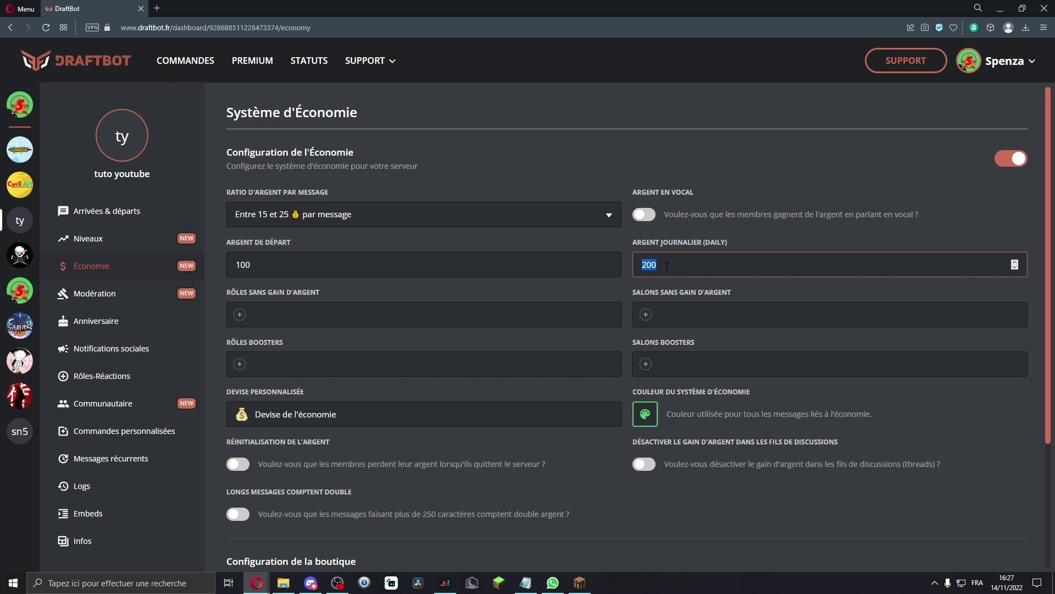
pyautogui.write('0')
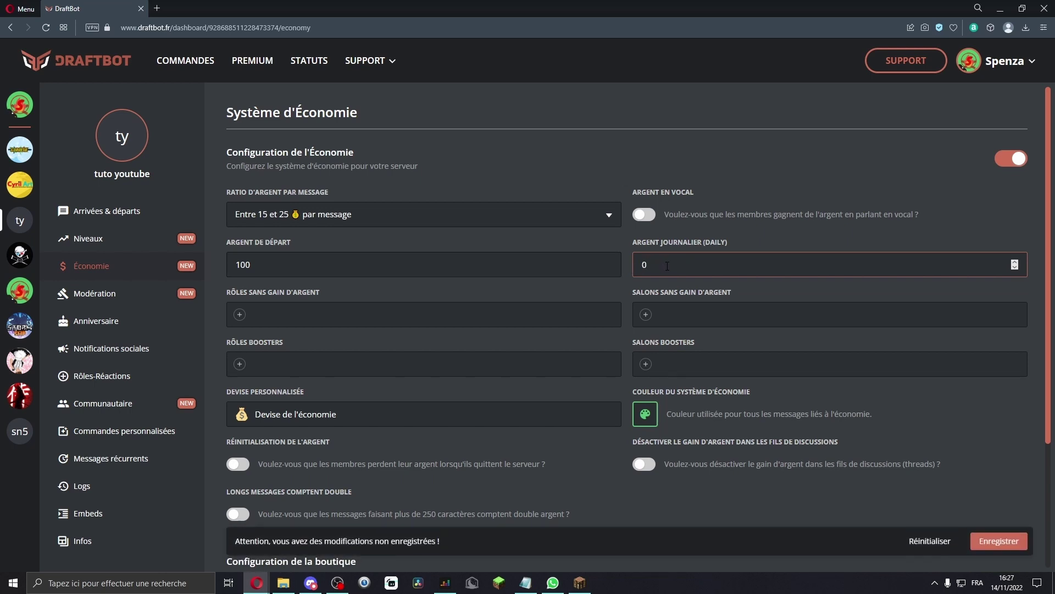
pyautogui.moveTo(663, 267); pyautogui.dragTo(630, 265)
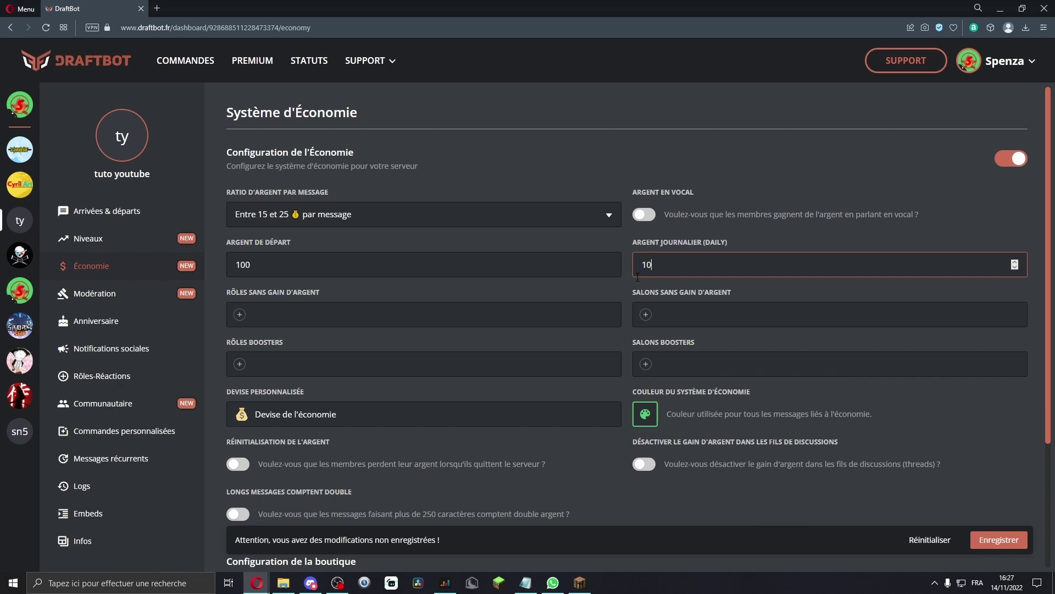
pyautogui.press('BackSpace')
pyautogui.write('100')
pyautogui.click(998, 539)
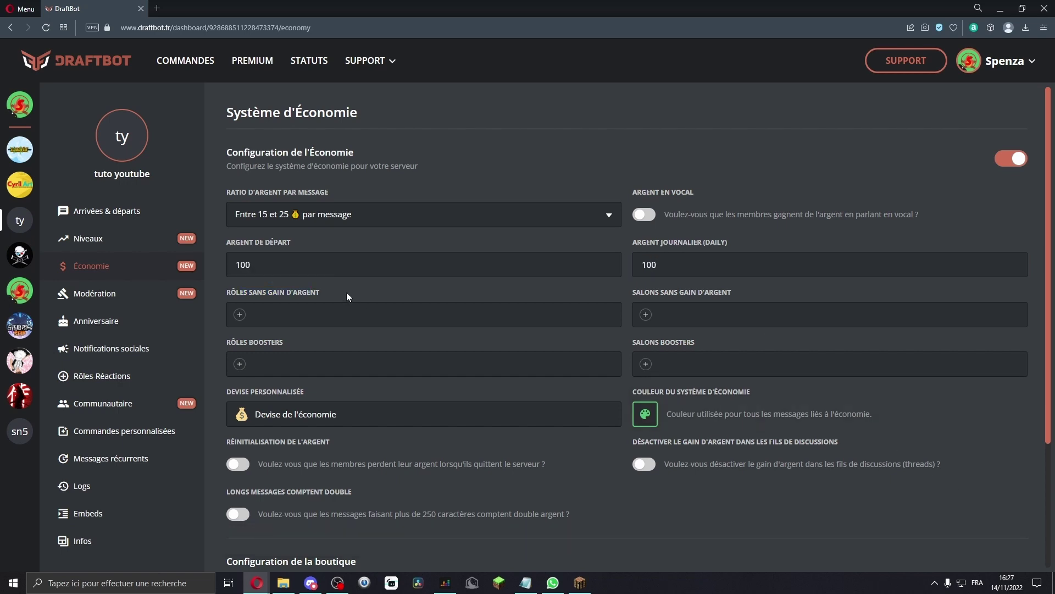
# Add the "Non vérifié" role to the roles that earn no money
pyautogui.click(235, 312)
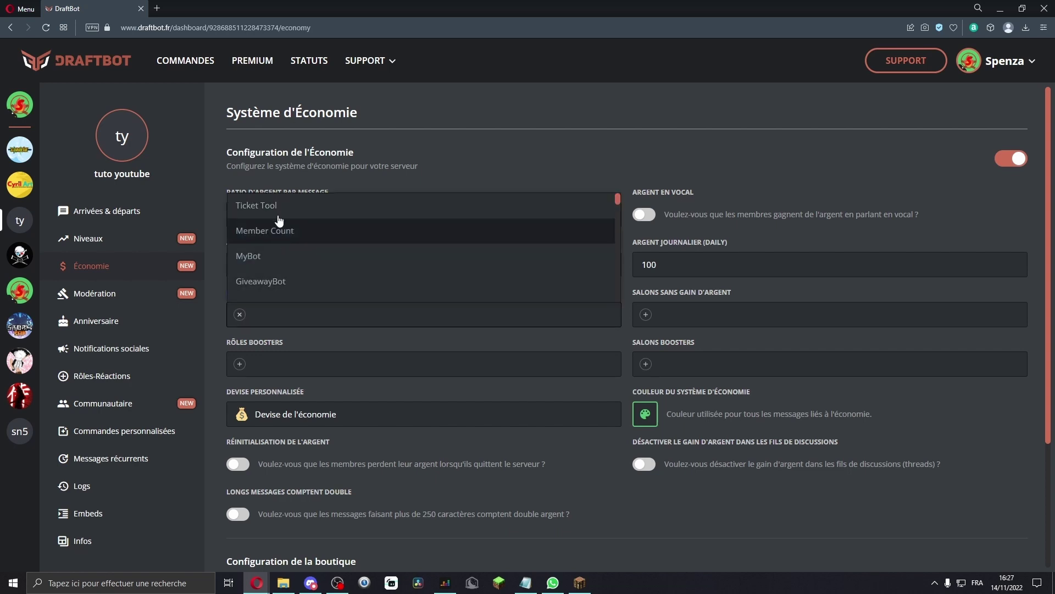
pyautogui.scroll(-1, 278, 288)
pyautogui.click(285, 238)
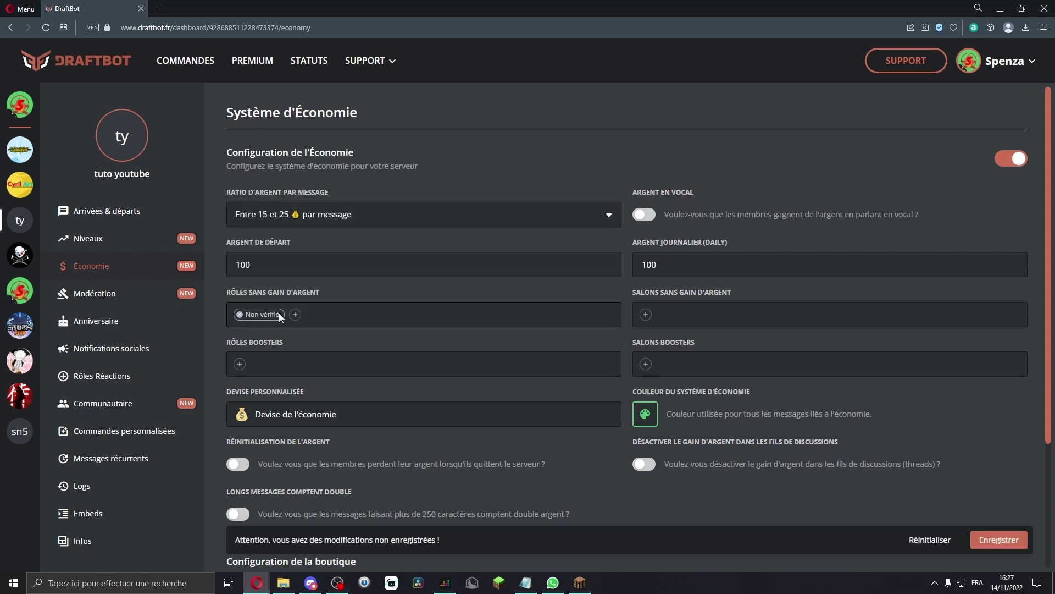
pyautogui.click(309, 322)
pyautogui.click(640, 240)
pyautogui.moveTo(236, 166); pyautogui.dragTo(351, 187)
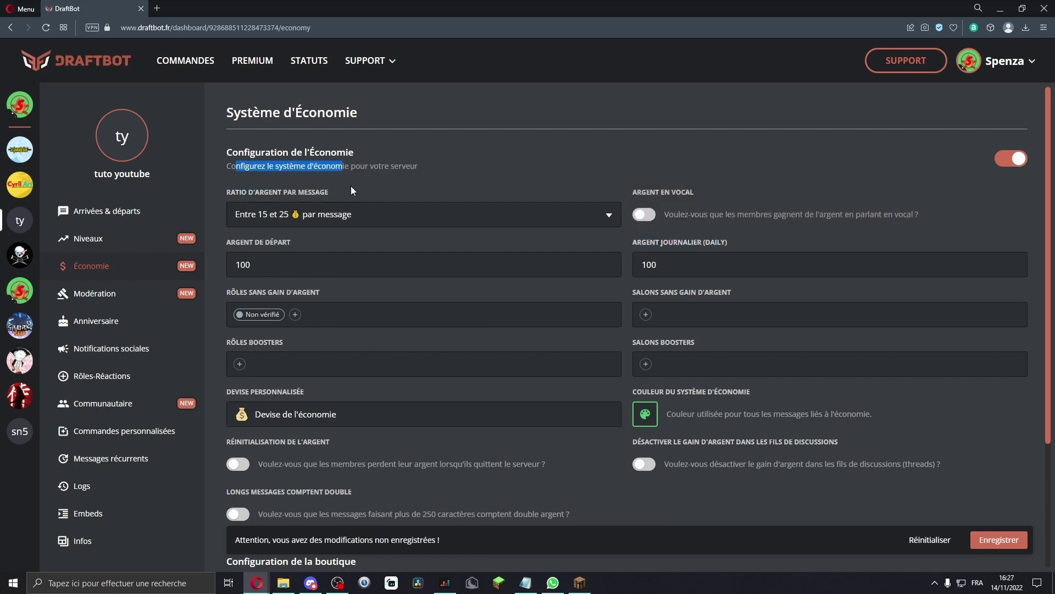
pyautogui.click(337, 194)
# Add the "bots" channel to the channels where no money is earned
pyautogui.moveTo(636, 291); pyautogui.dragTo(686, 294)
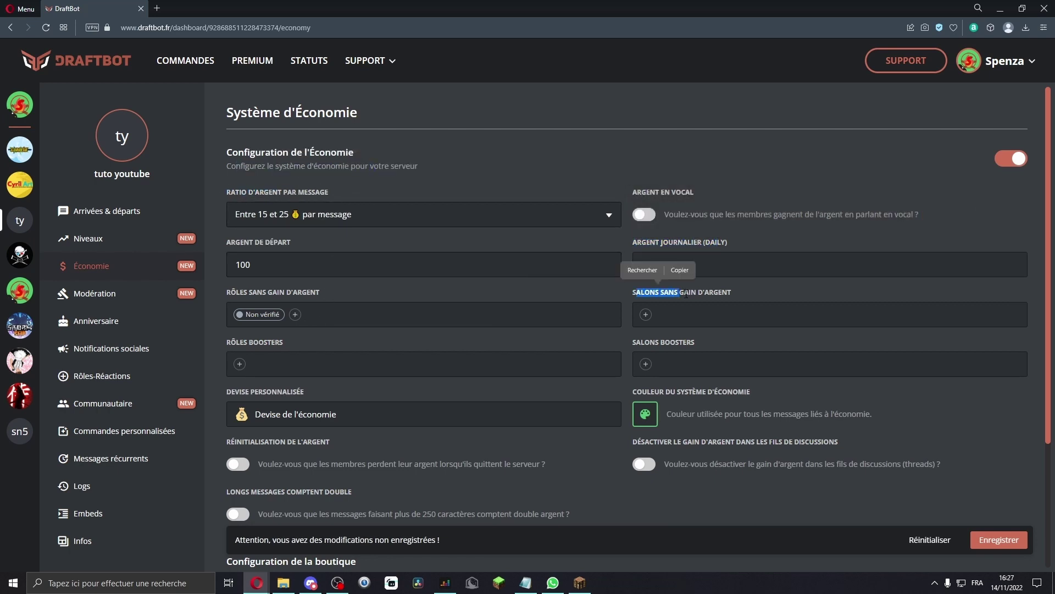
pyautogui.click(647, 314)
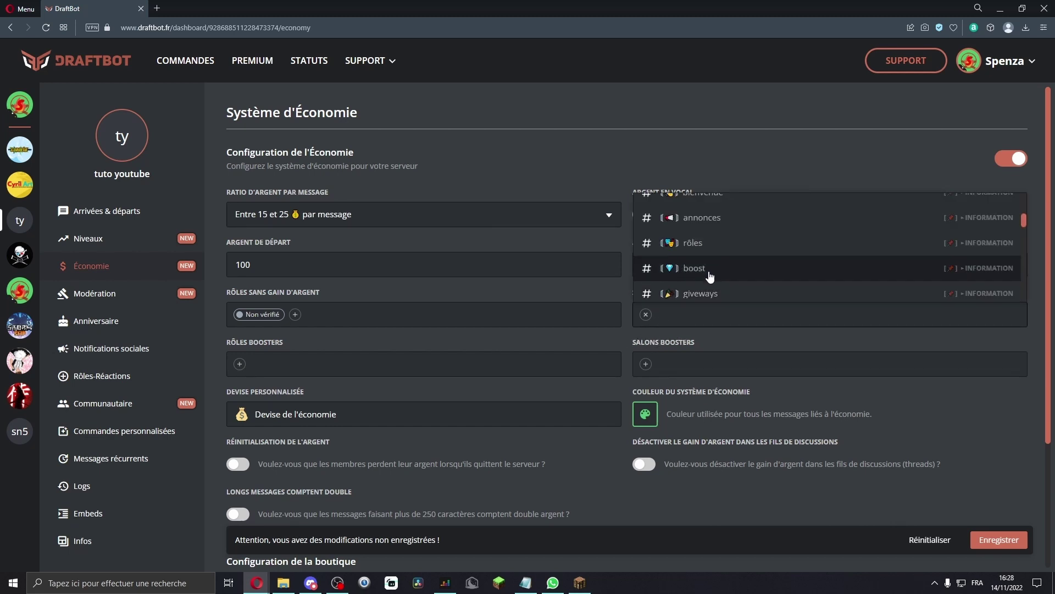
pyautogui.scroll(-3, 712, 269)
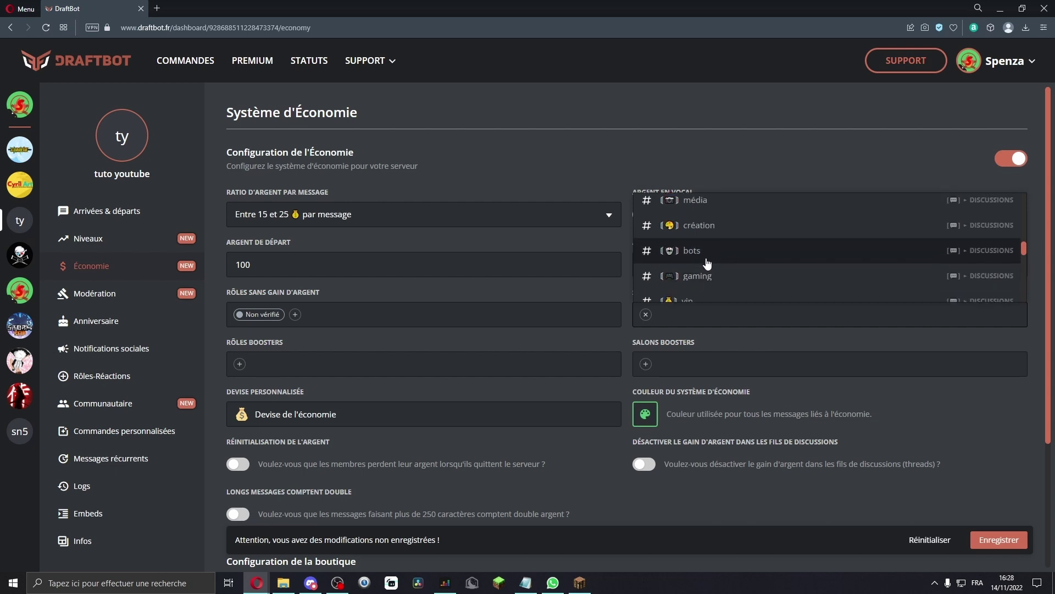
pyautogui.click(678, 253)
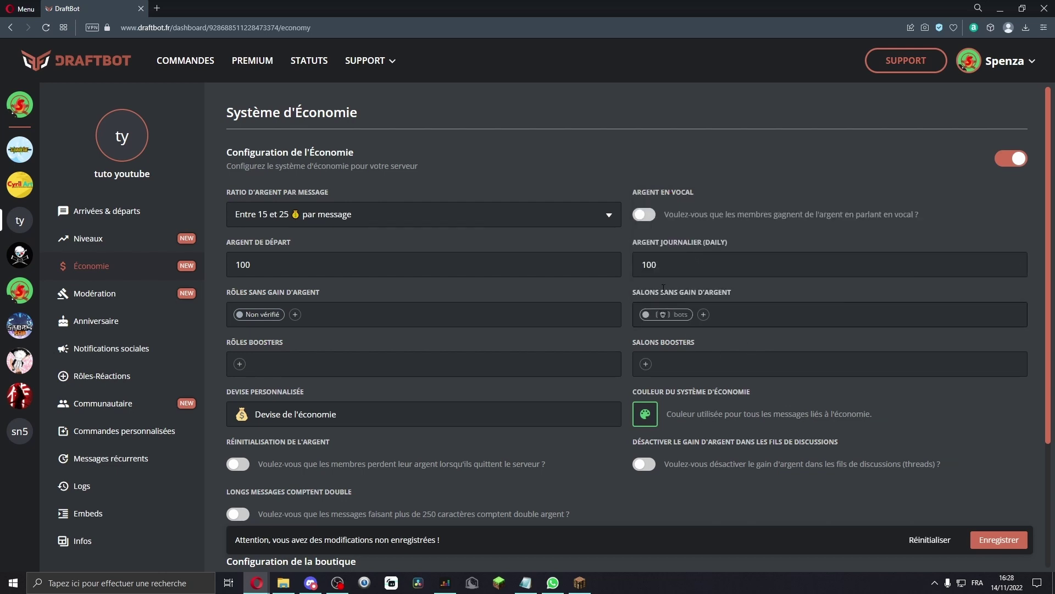
pyautogui.moveTo(640, 292); pyautogui.dragTo(709, 291)
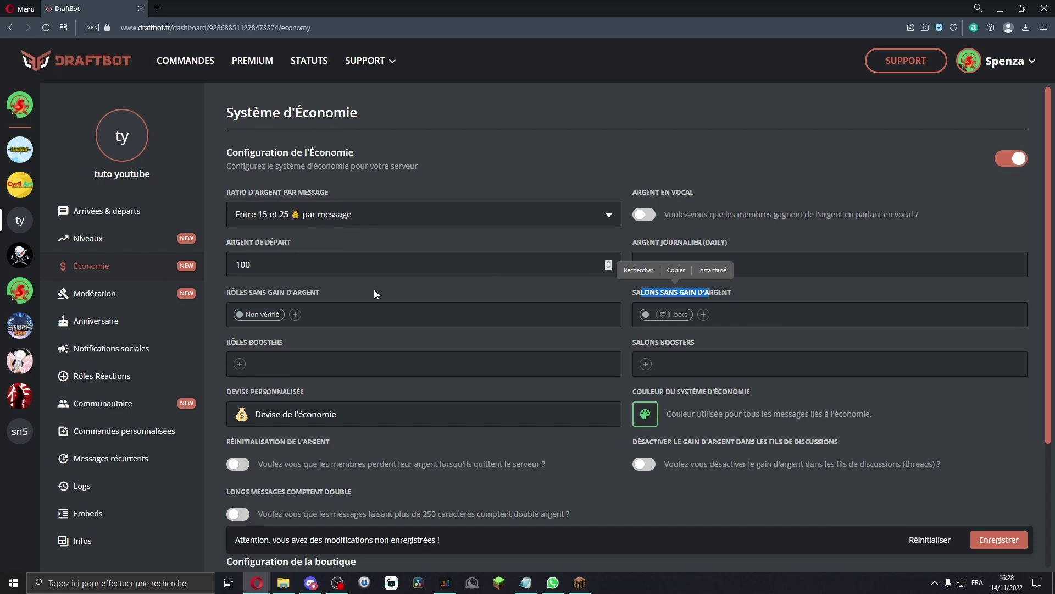
# Add the Vip role as a booster role with a 2.0 money multiplier
pyautogui.click(240, 365)
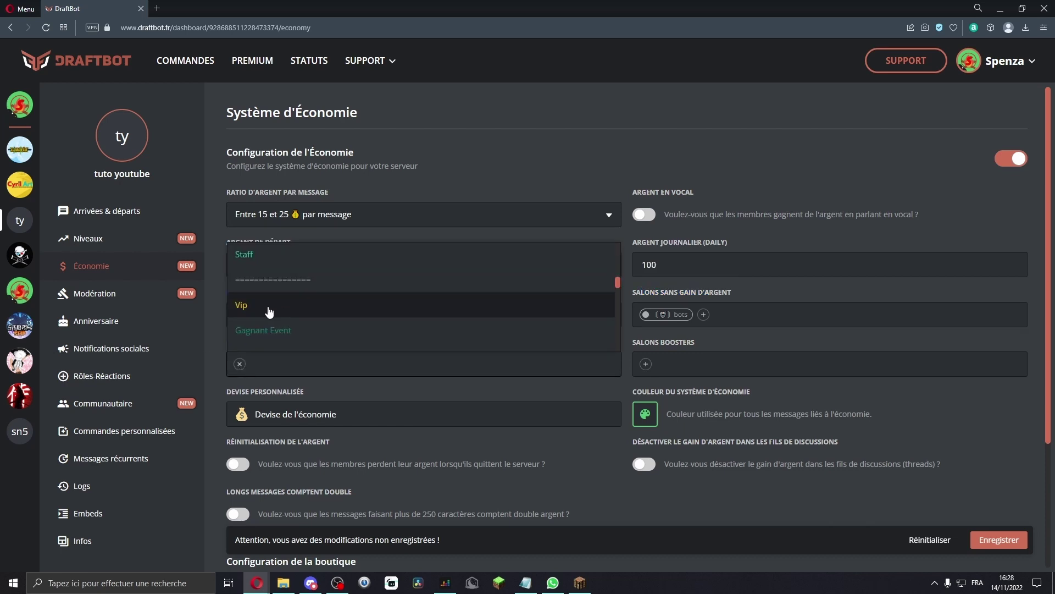
pyautogui.click(269, 307)
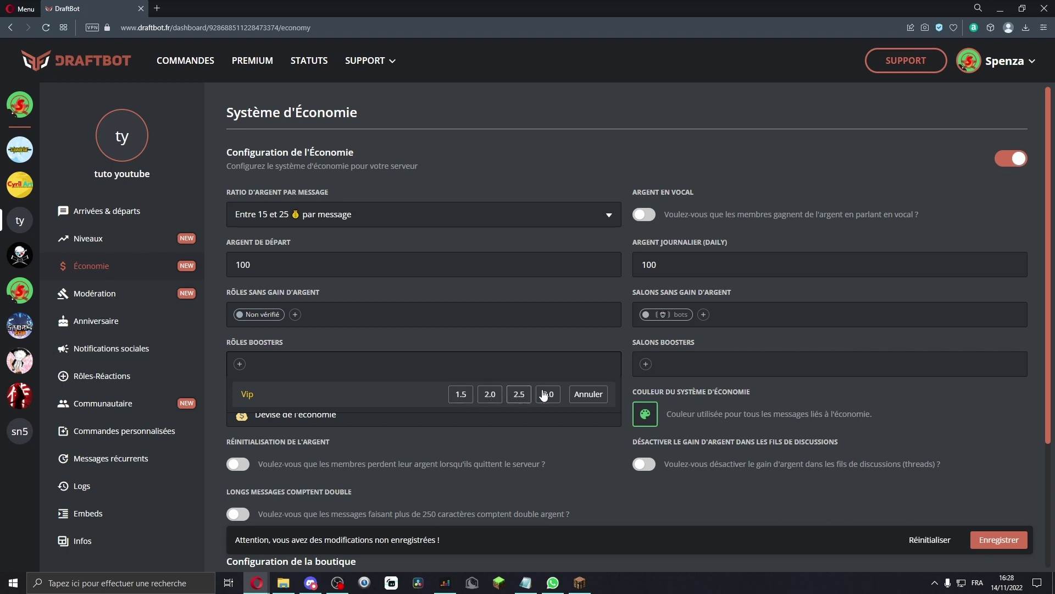
pyautogui.click(488, 394)
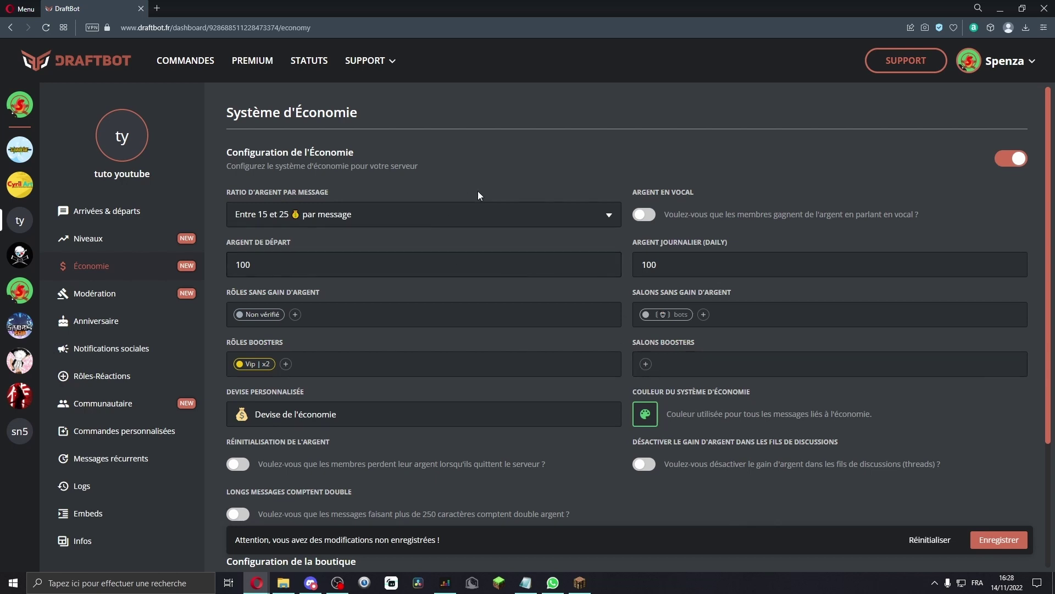
# Add the "général" channel as a booster channel with a 1.5 money multiplier
pyautogui.click(667, 356)
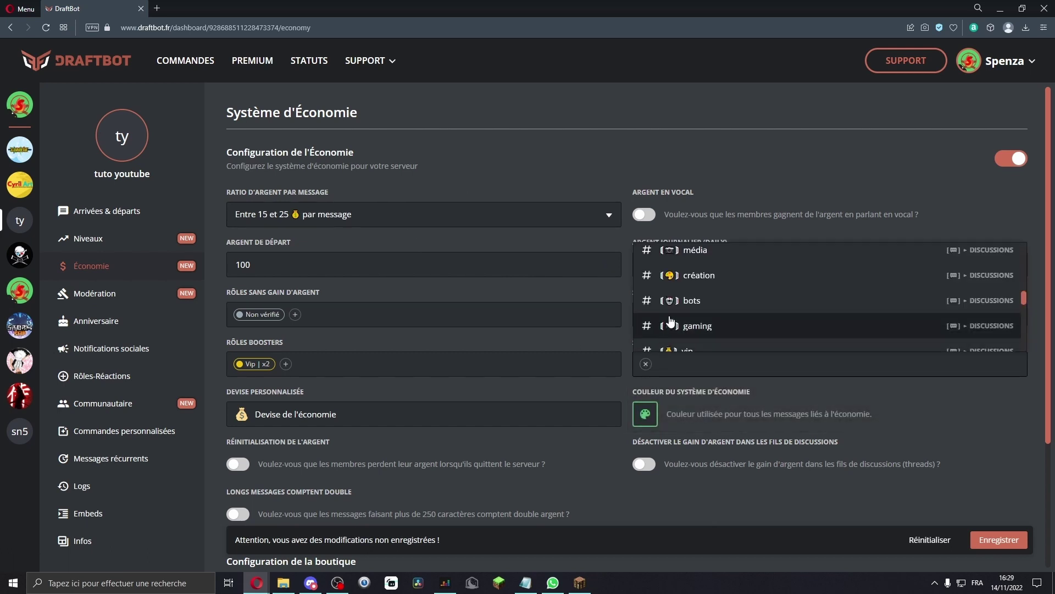
pyautogui.scroll(2, 667, 329)
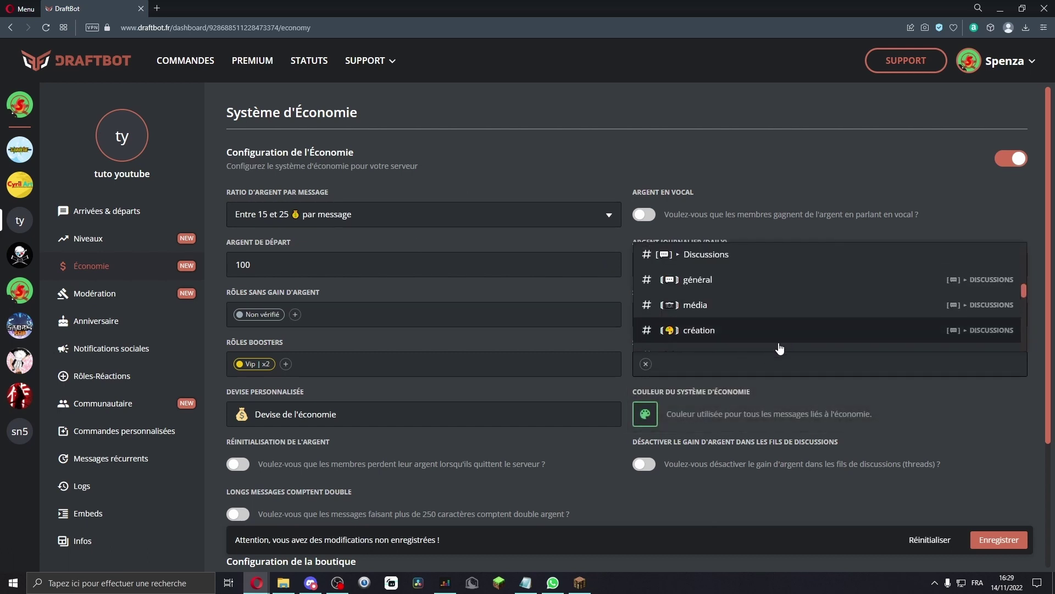
pyautogui.click(692, 279)
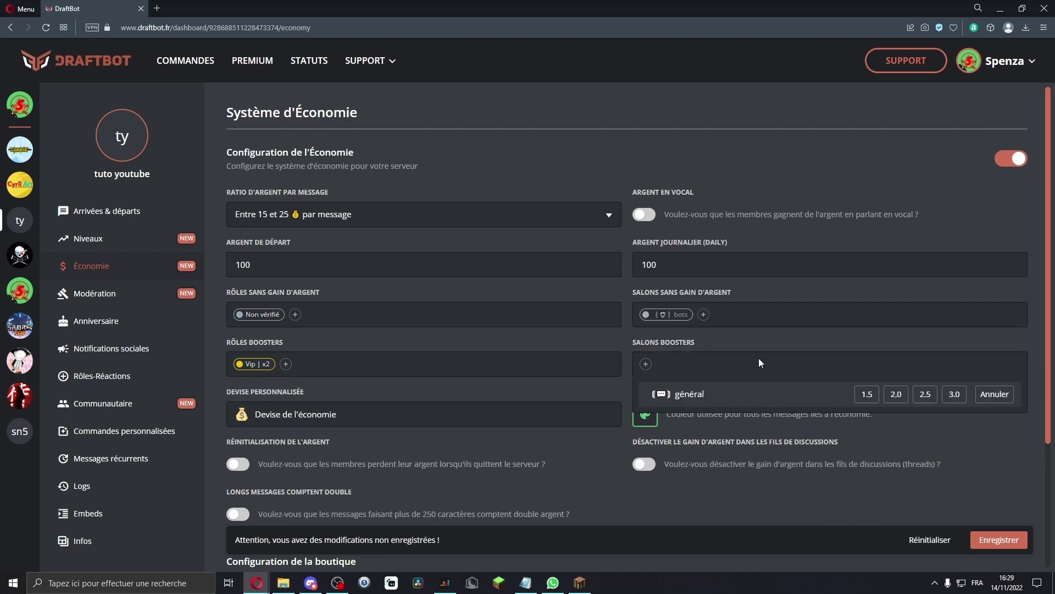
pyautogui.click(764, 361)
pyautogui.click(696, 379)
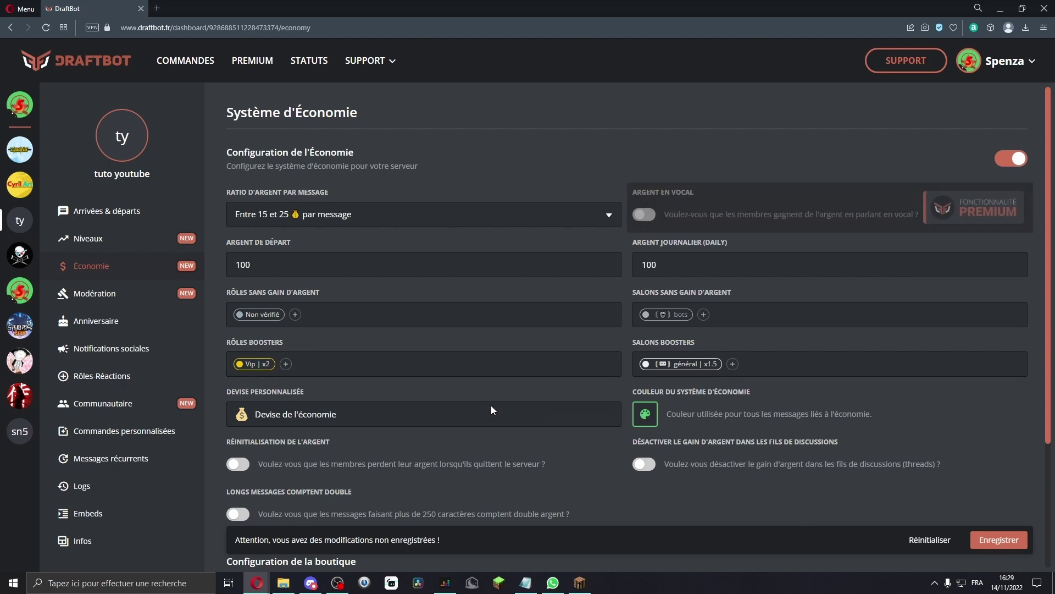
# Review the premium-only settings and the options for resetting money, excluding threads and counting long messages double
pyautogui.moveTo(772, 203)
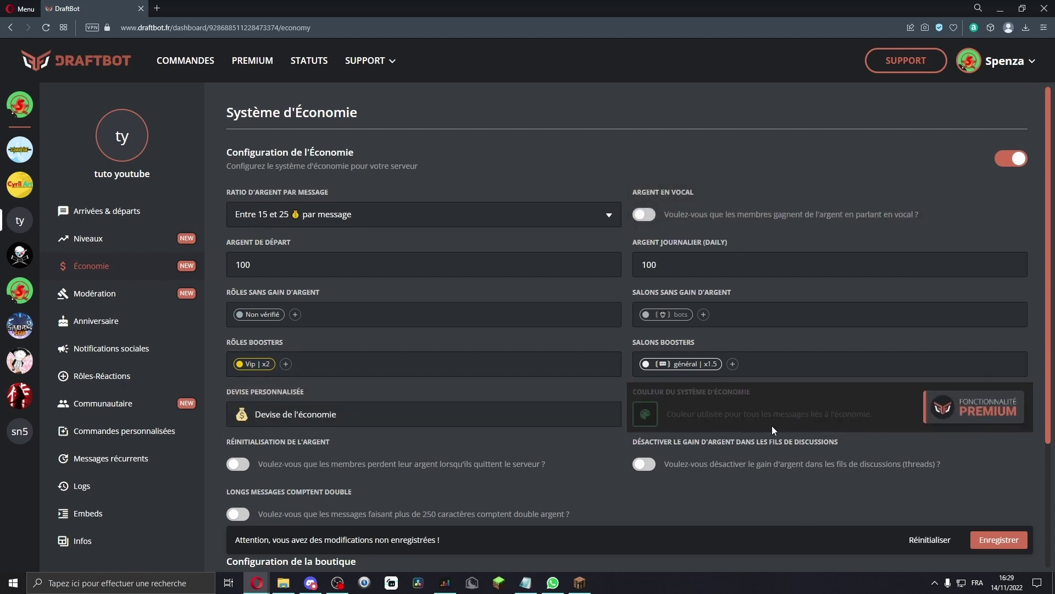
pyautogui.scroll(-3, 771, 425)
pyautogui.moveTo(546, 299); pyautogui.dragTo(327, 300)
pyautogui.click(315, 299)
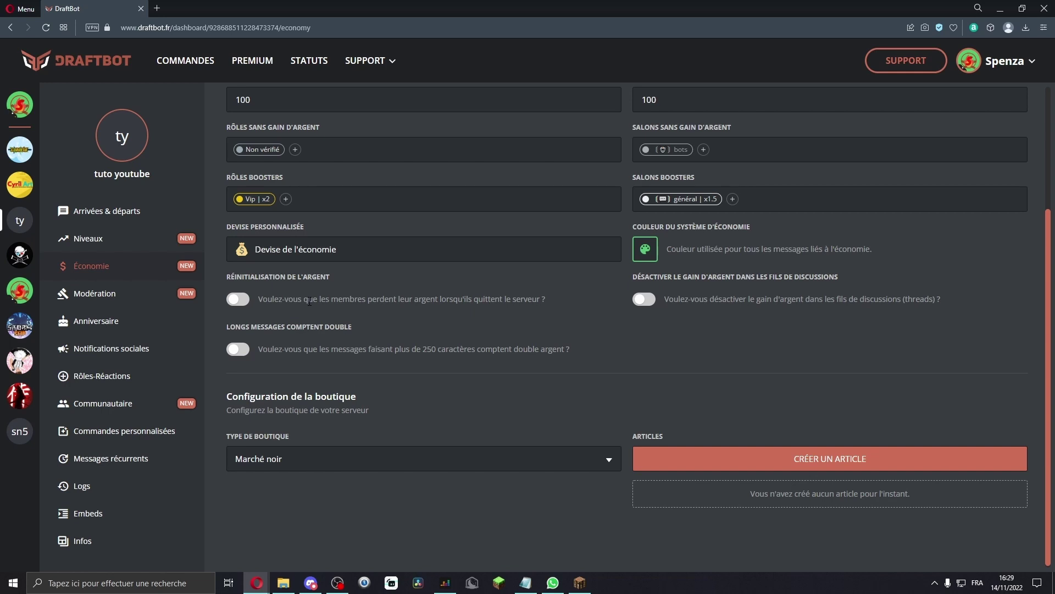
pyautogui.moveTo(355, 302); pyautogui.dragTo(284, 301)
pyautogui.click(381, 302)
pyautogui.click(729, 302)
pyautogui.moveTo(672, 302); pyautogui.dragTo(755, 302)
pyautogui.click(280, 338)
pyautogui.moveTo(421, 350); pyautogui.dragTo(438, 350)
pyautogui.click(427, 351)
# Enable the option that makes messages of more than 250 characters earn double money
pyautogui.scroll(2, 454, 352)
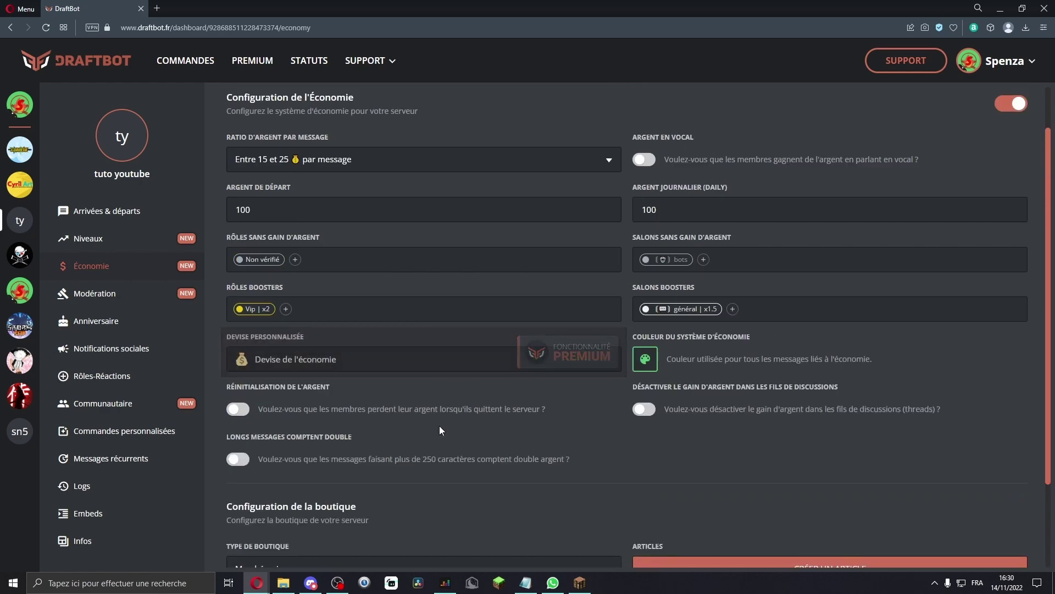
pyautogui.scroll(-1, 437, 431)
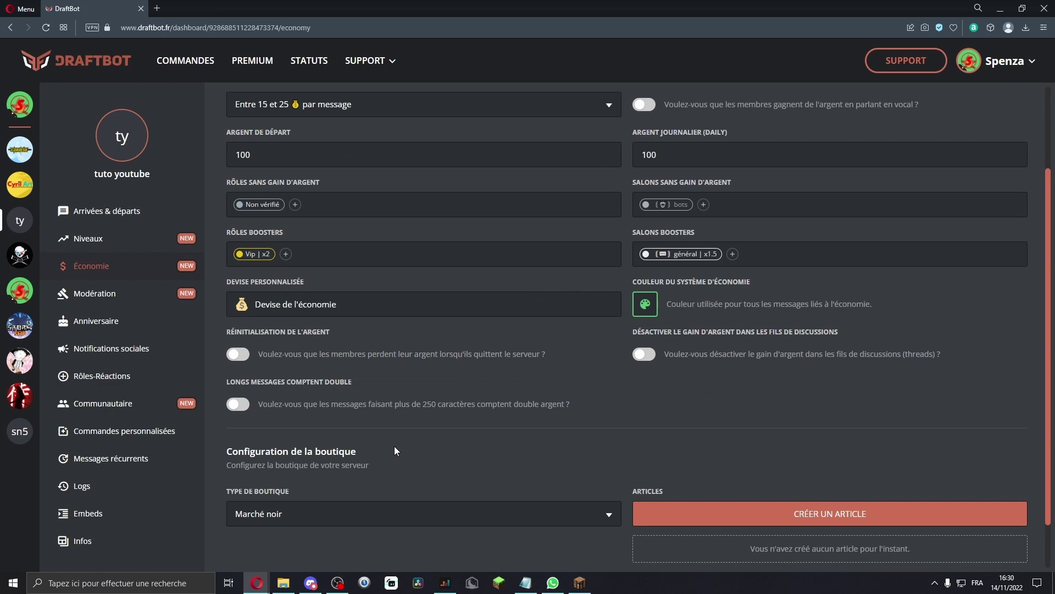
pyautogui.click(233, 406)
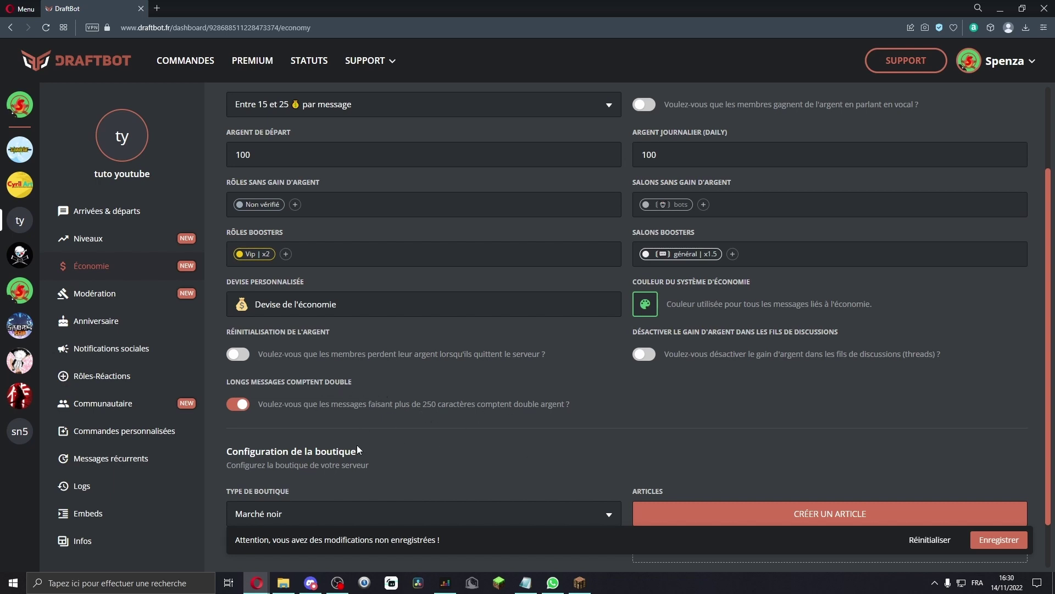
pyautogui.scroll(2, 375, 388)
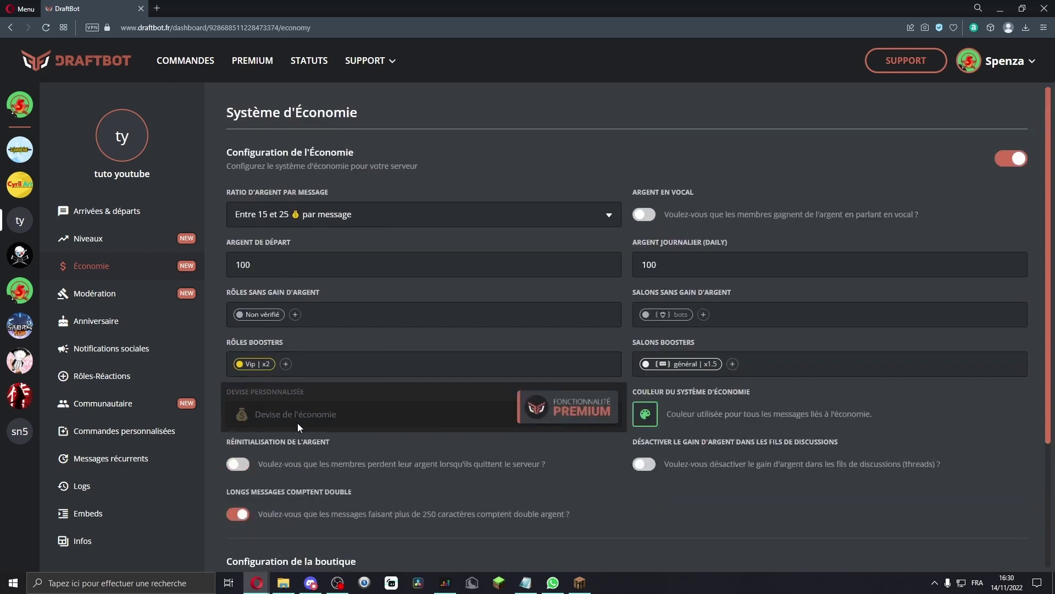
# Choose Marché noir as the shop type in the shop configuration
pyautogui.scroll(-3, 307, 515)
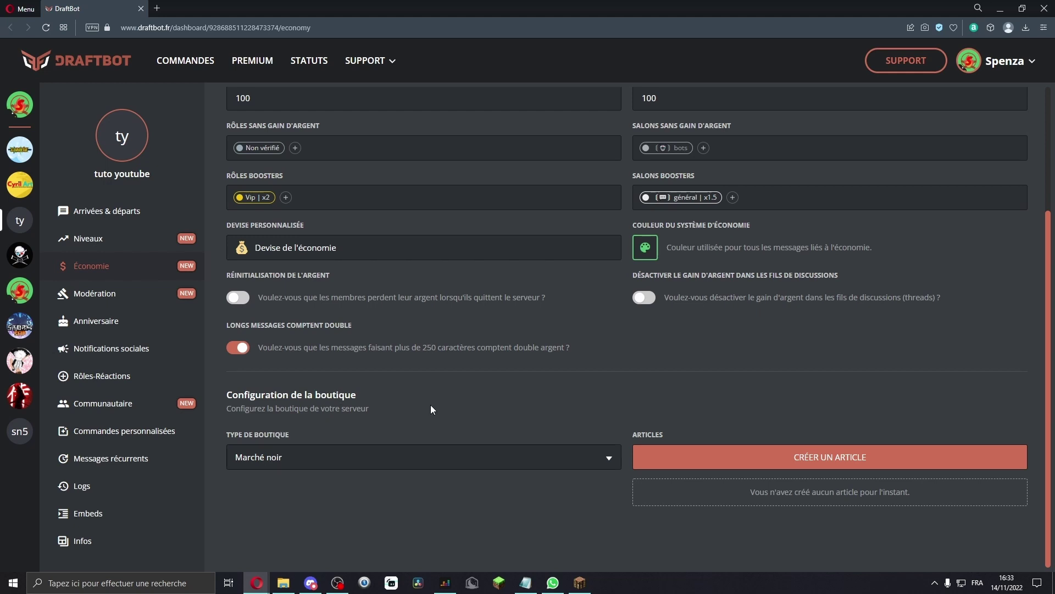
pyautogui.click(365, 462)
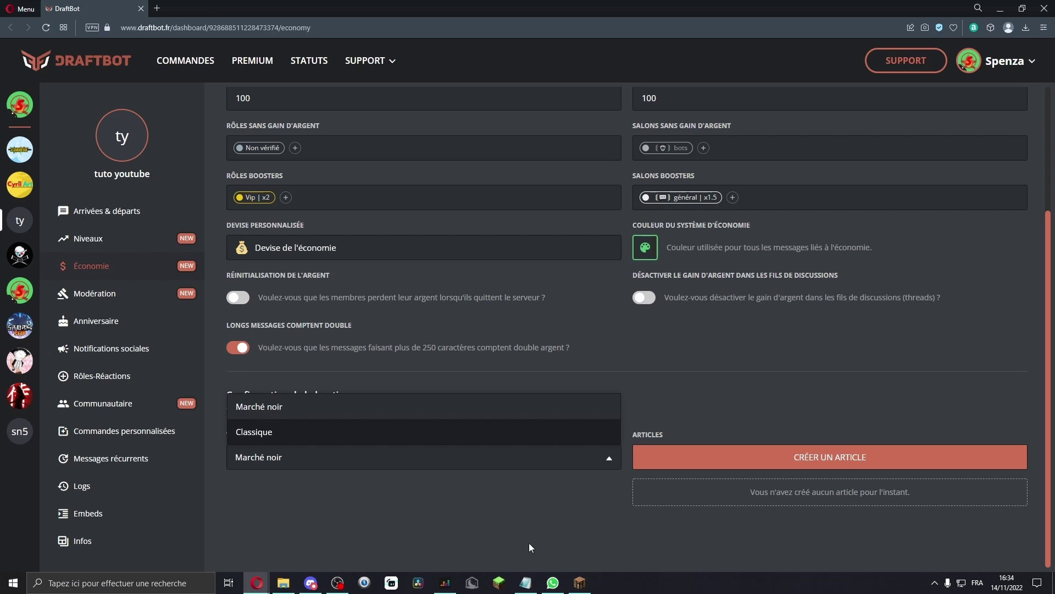
pyautogui.click(261, 407)
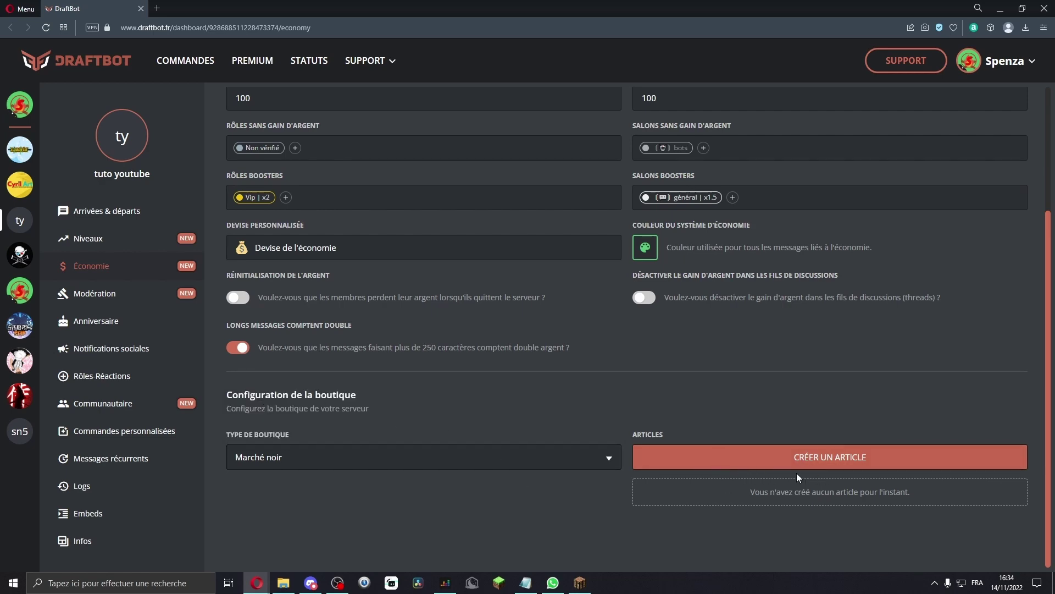
# Start a new shop article, review the article types, choose Un rôle and browse the roles on offer
pyautogui.click(753, 457)
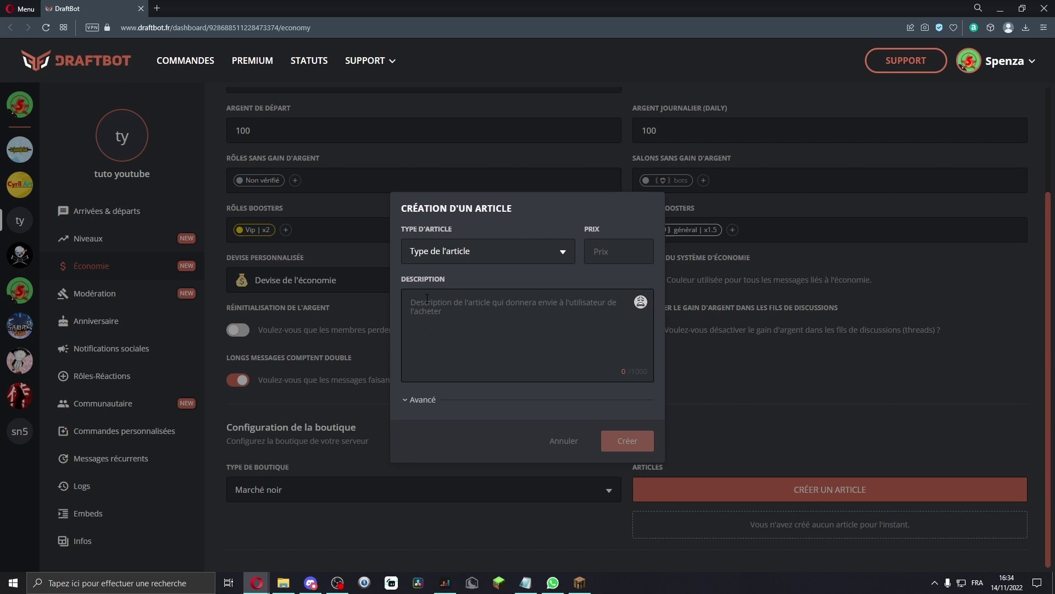
pyautogui.click(470, 267)
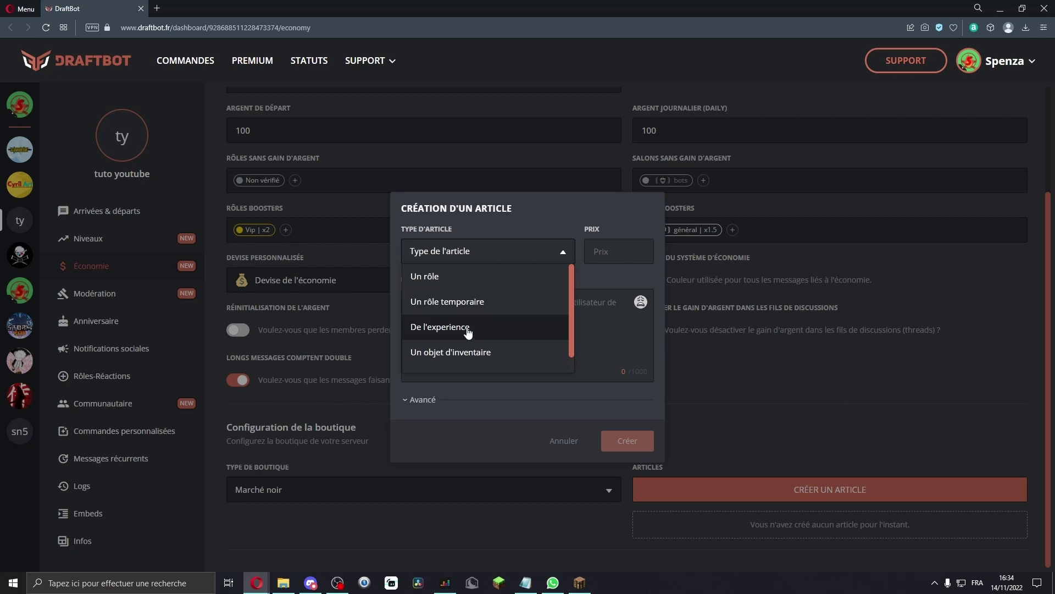
pyautogui.scroll(-1, 467, 333)
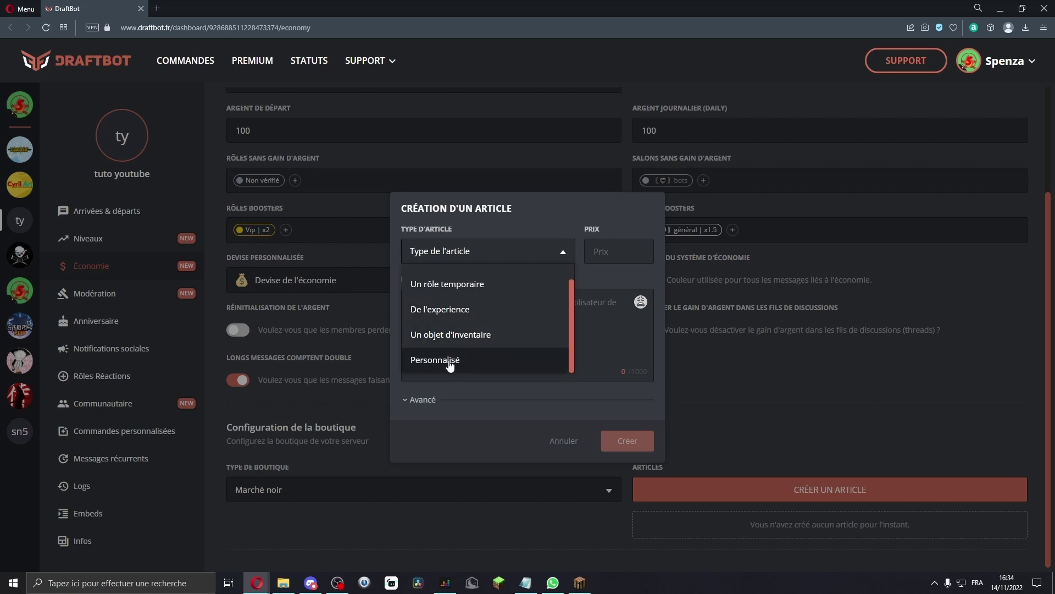
pyautogui.scroll(1, 453, 330)
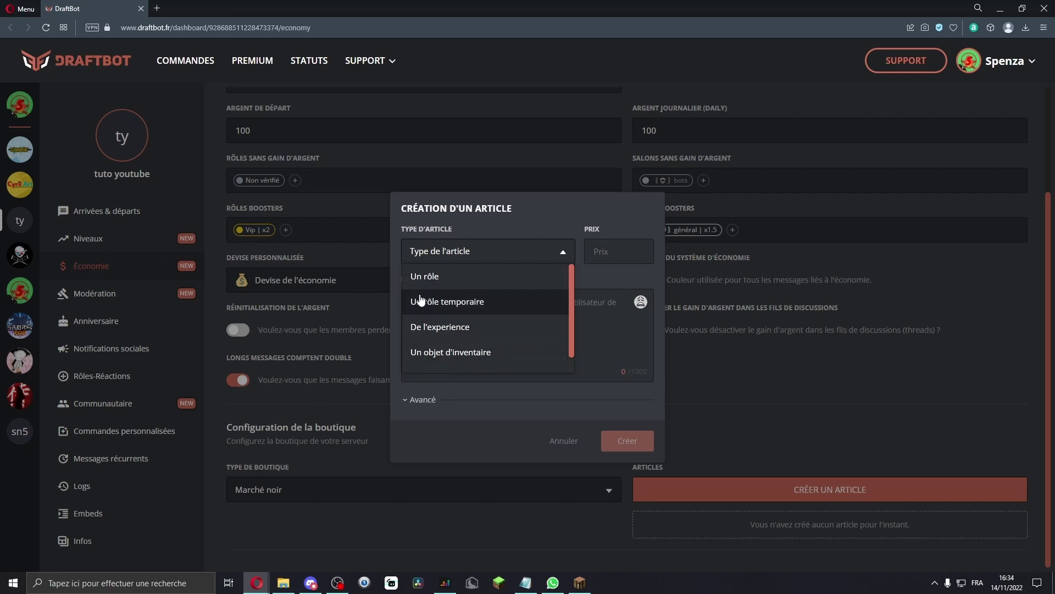
pyautogui.click(464, 281)
pyautogui.click(604, 277)
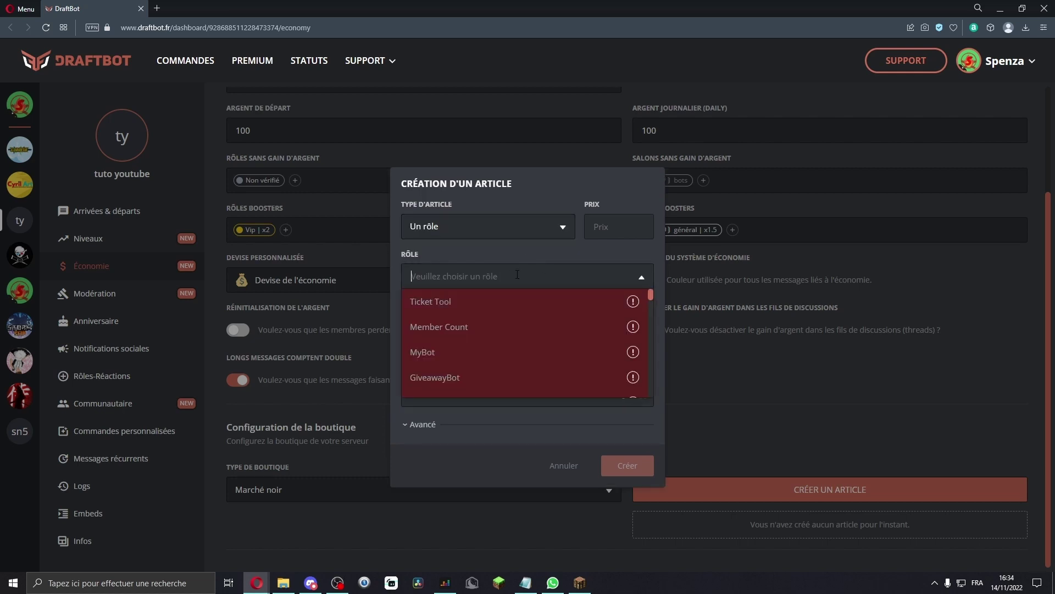
pyautogui.scroll(-3, 487, 313)
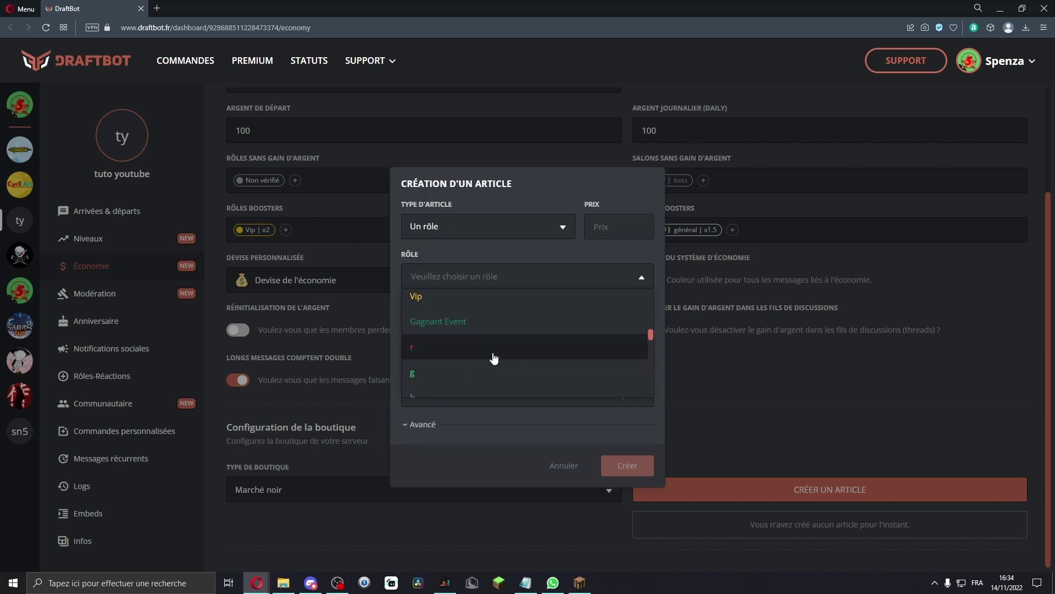
pyautogui.click(499, 247)
# Preview the fields for the temporary role, experience and inventory object article types
pyautogui.click(486, 231)
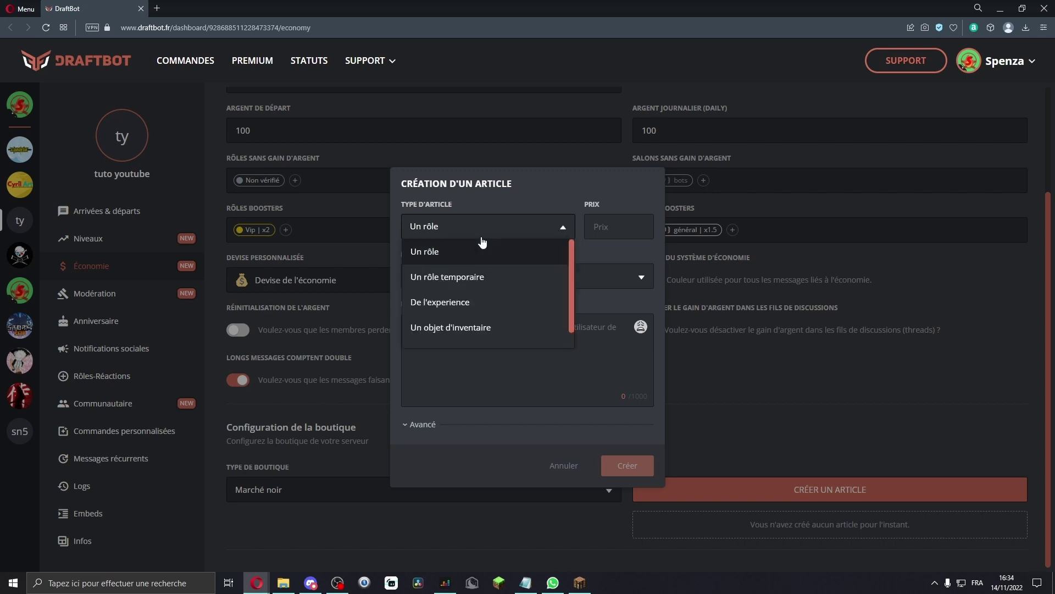
pyautogui.click(498, 277)
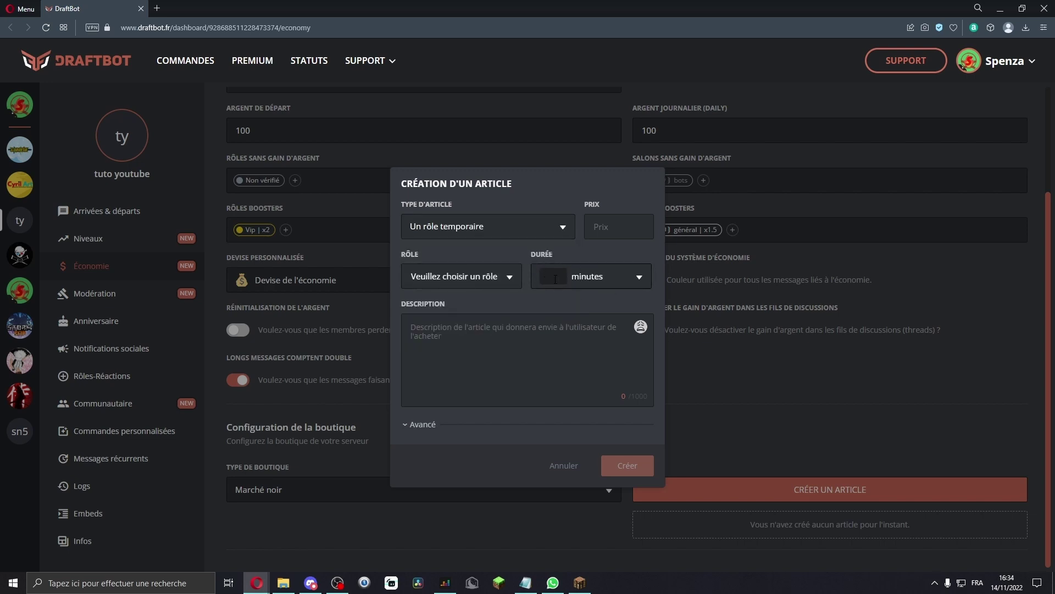
pyautogui.click(558, 228)
pyautogui.click(440, 299)
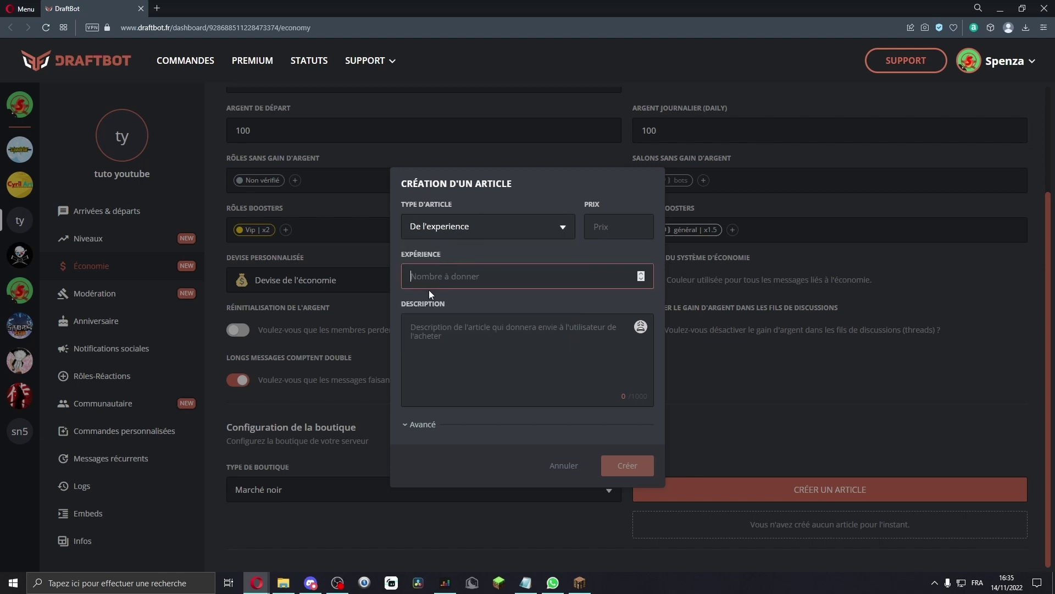
pyautogui.click(486, 226)
pyautogui.click(440, 328)
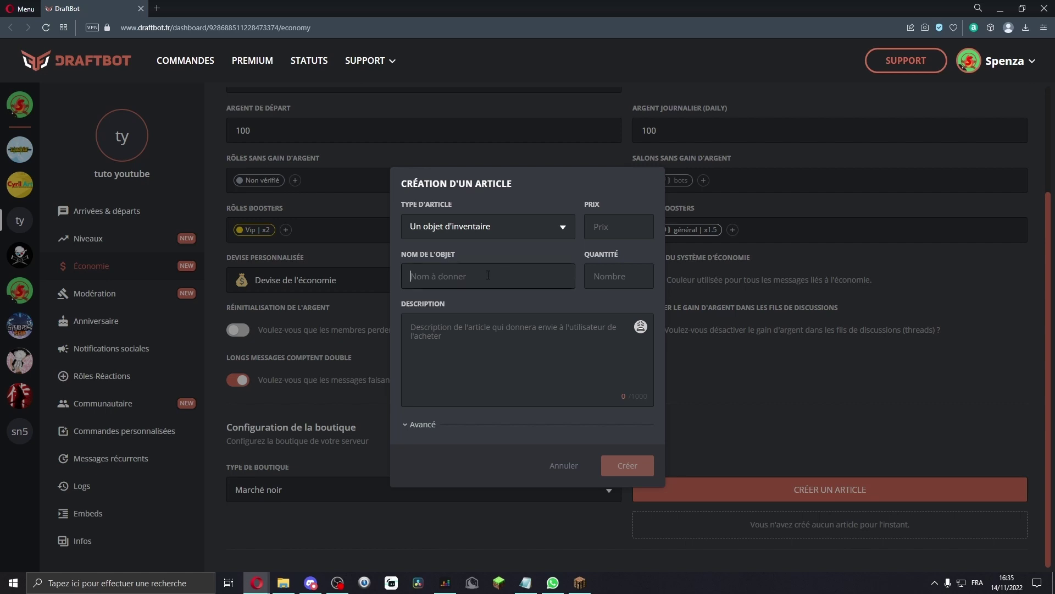
pyautogui.click(488, 275)
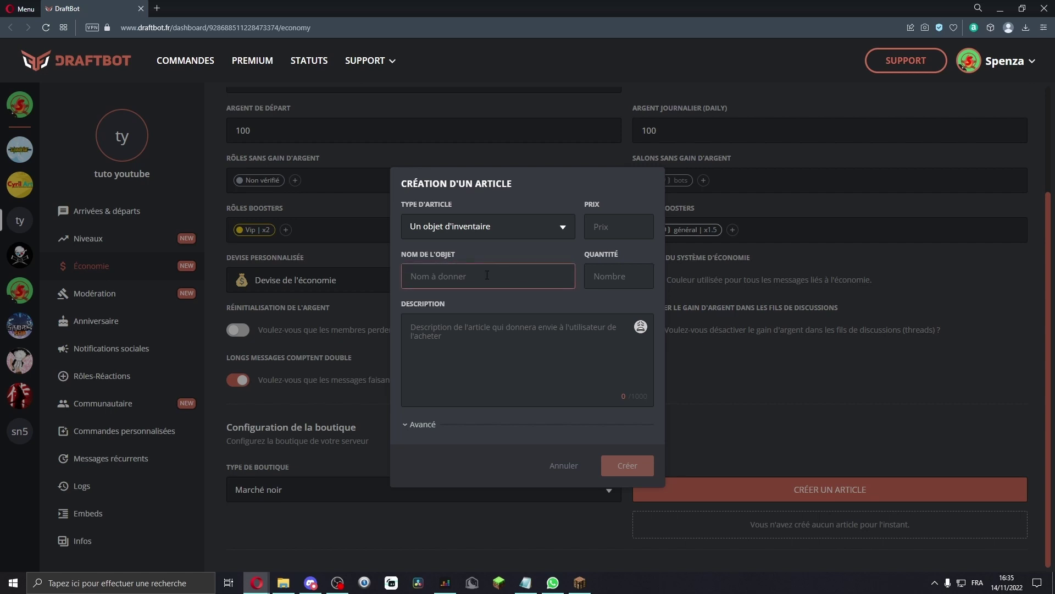
# Try the Personnalisé article type with Nitro as the custom item
pyautogui.click(451, 253)
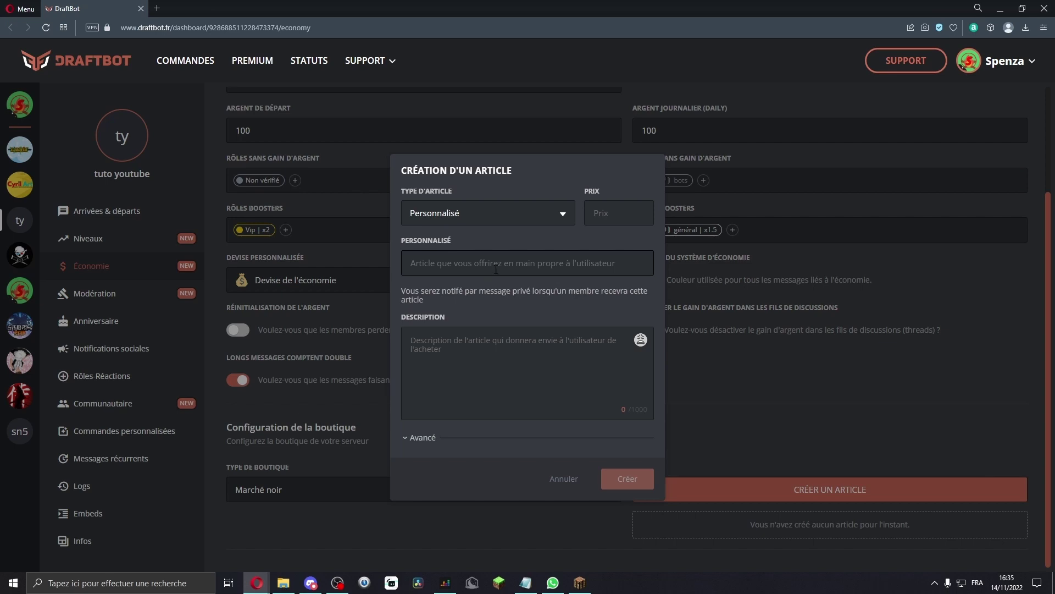
pyautogui.click(462, 262)
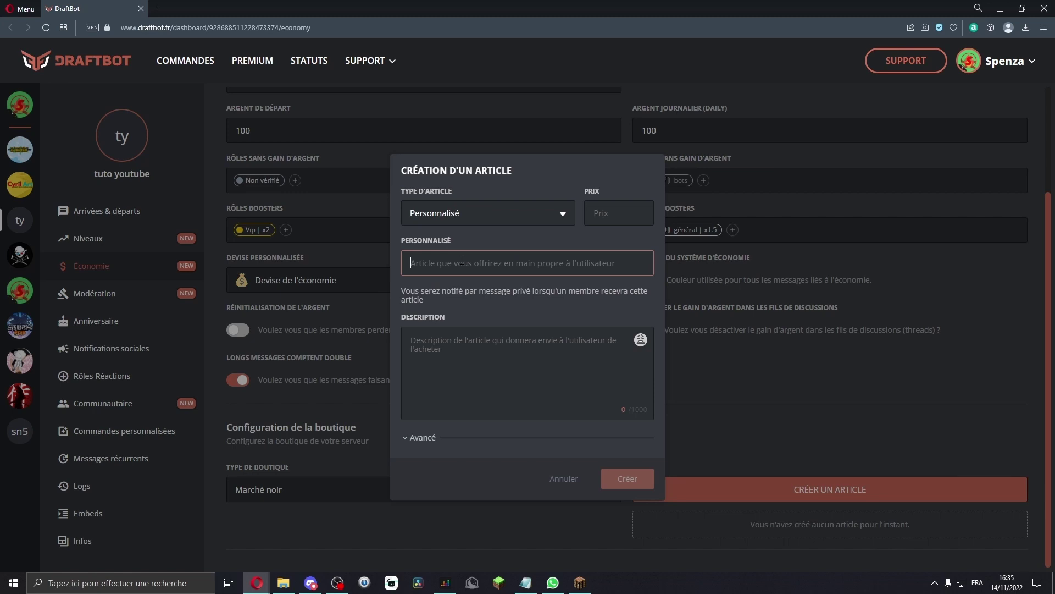
pyautogui.write('Nitro')
pyautogui.click(455, 371)
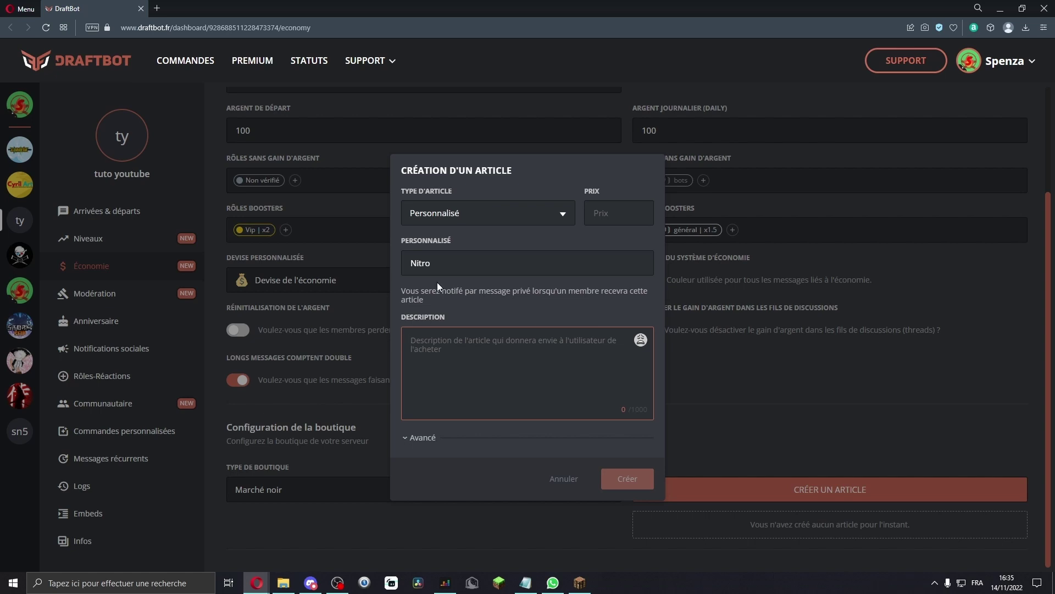
pyautogui.moveTo(433, 291)
pyautogui.mouseDown()
pyautogui.moveTo(506, 295)
pyautogui.moveTo(443, 295)
pyautogui.mouseUp()
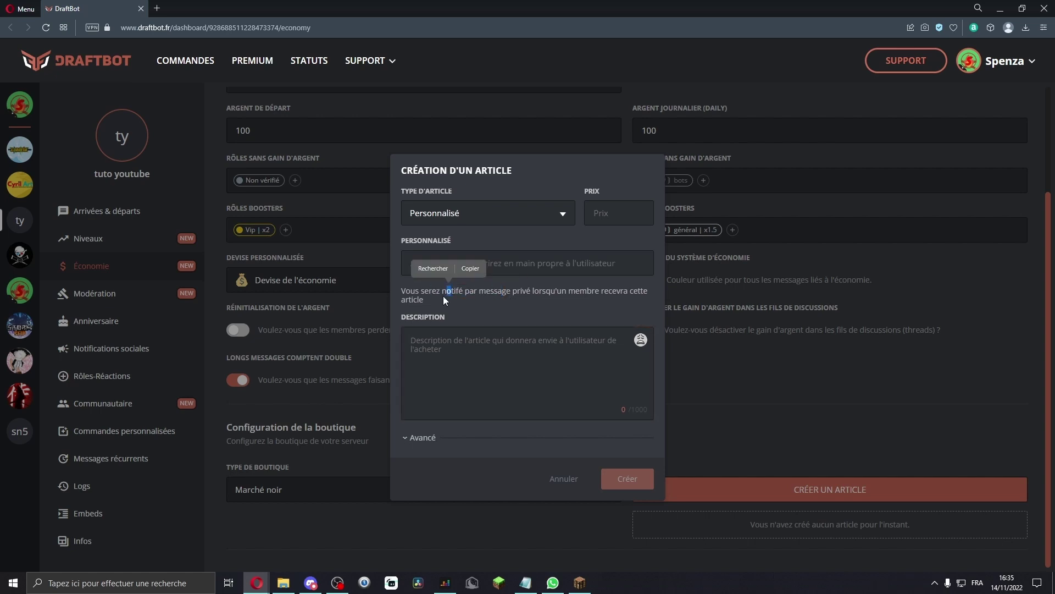
pyautogui.click(443, 296)
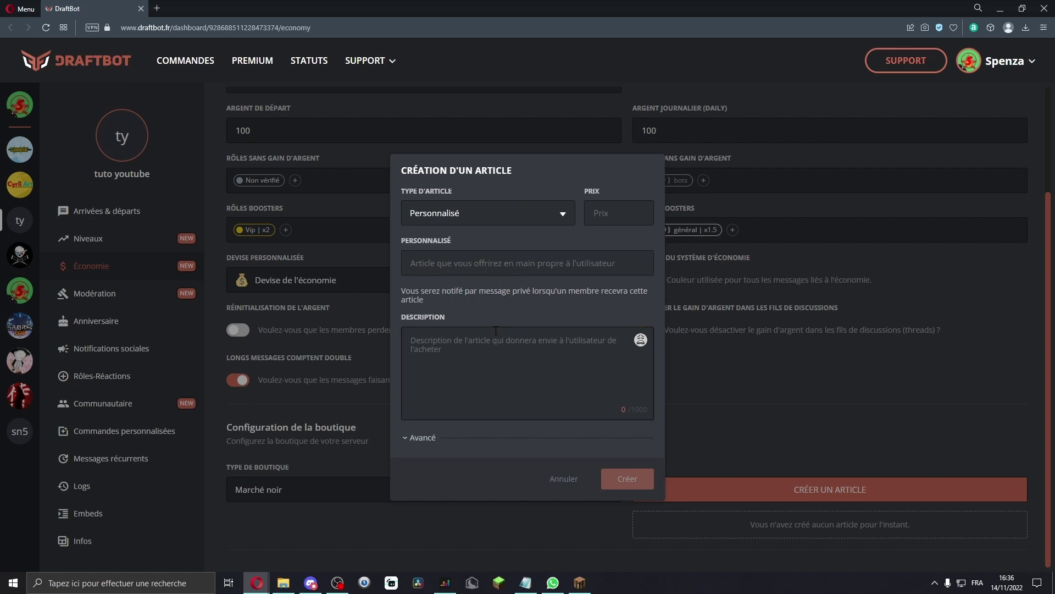
# Set the article's price to 100 and its type to Un rôle
pyautogui.click(476, 218)
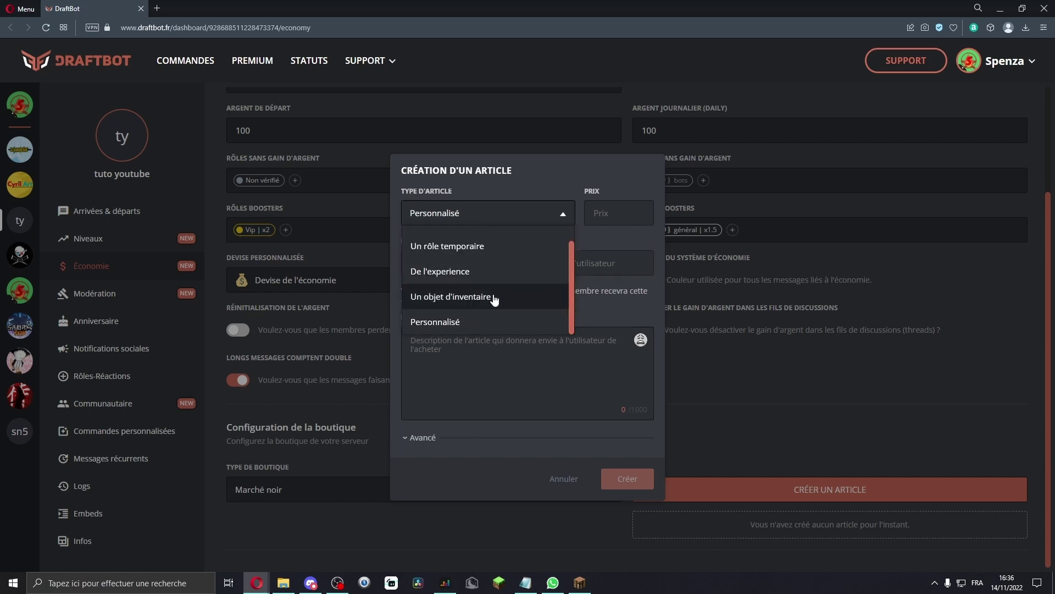
pyautogui.click(604, 214)
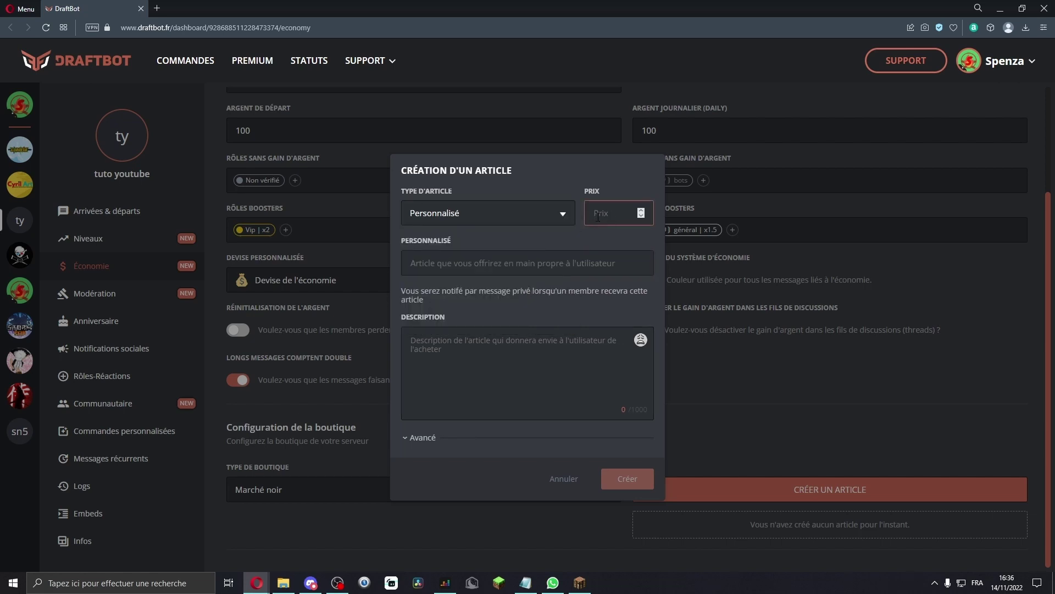
pyautogui.write('1000')
pyautogui.press('BackSpace')
pyautogui.click(488, 225)
pyautogui.click(456, 240)
# Assign the Vip role to the article and enter the description "Le role vip"
pyautogui.click(481, 275)
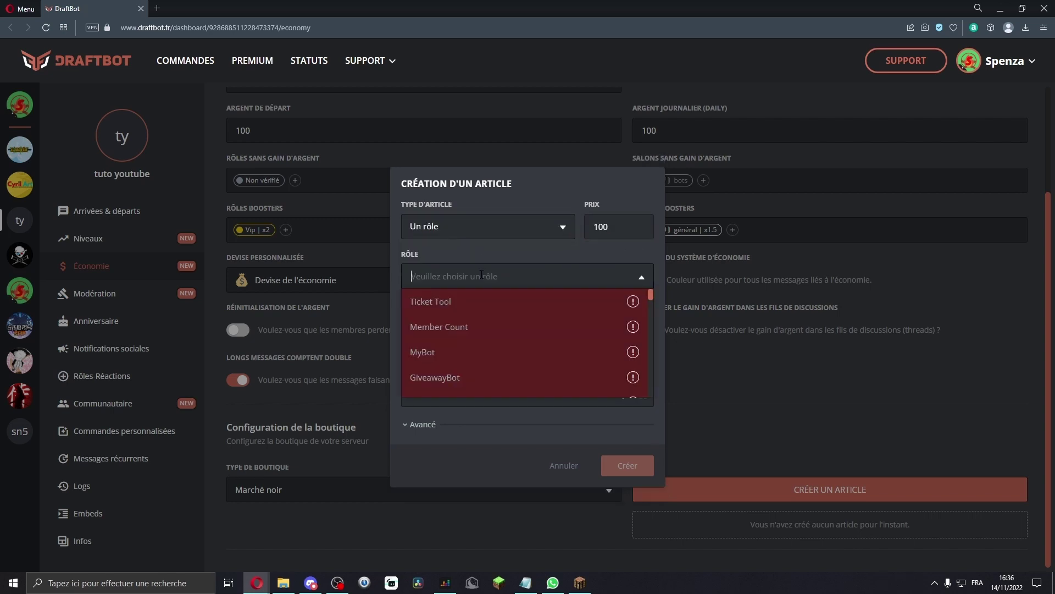
pyautogui.scroll(-5, 456, 335)
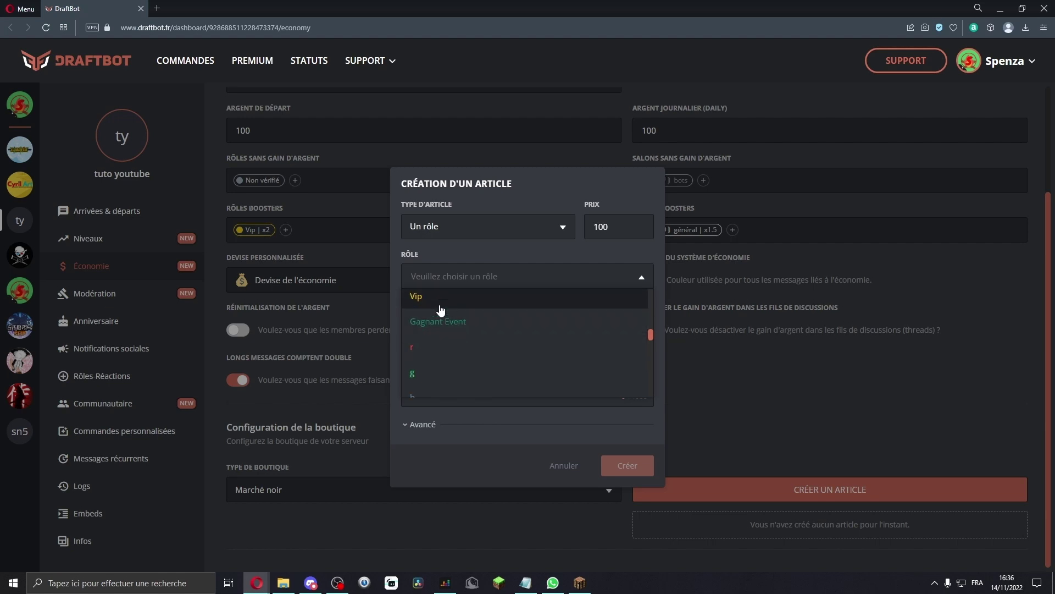
pyautogui.click(441, 309)
pyautogui.click(482, 339)
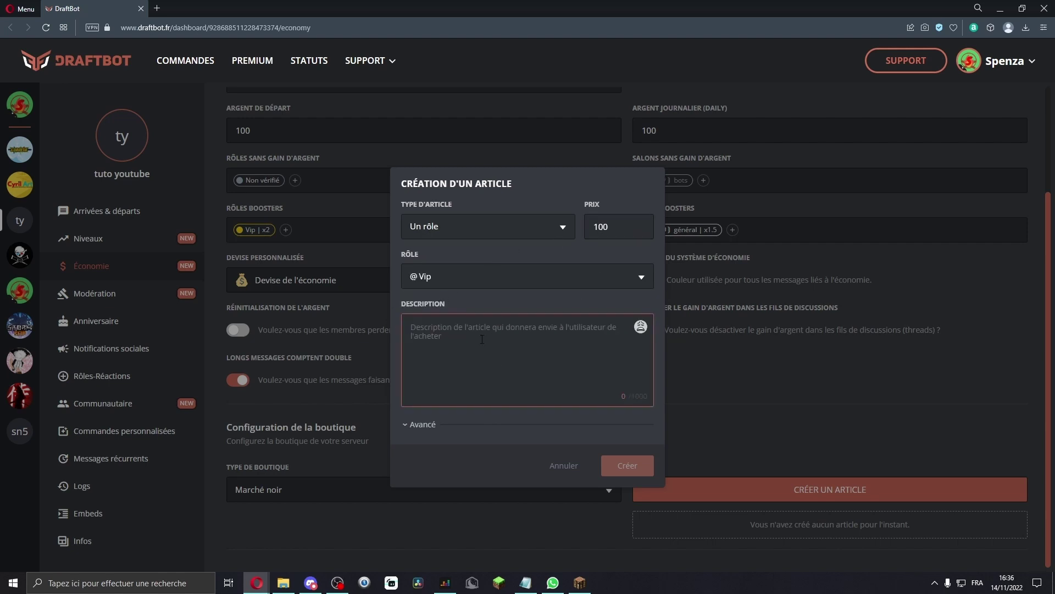
pyautogui.write('Le role vip')
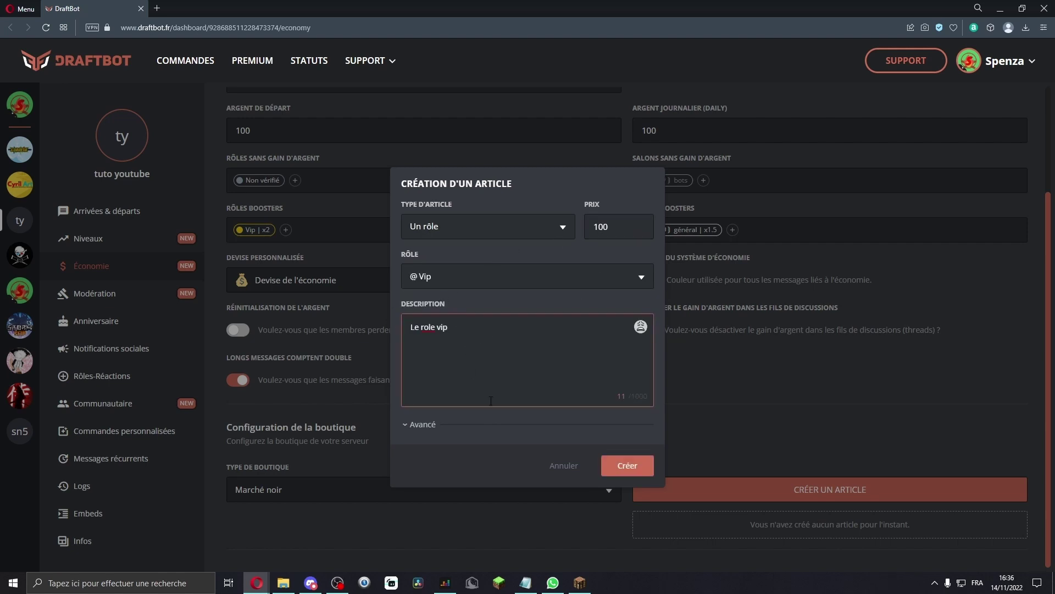
# Examine the stock option in the advanced settings of the Vip role article
pyautogui.click(435, 424)
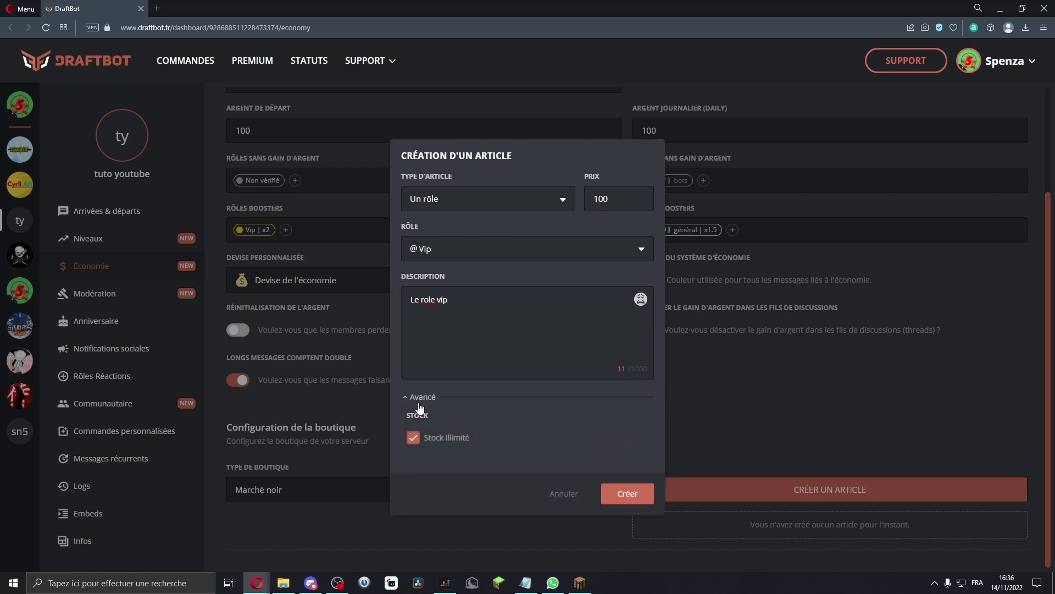
pyautogui.moveTo(454, 445)
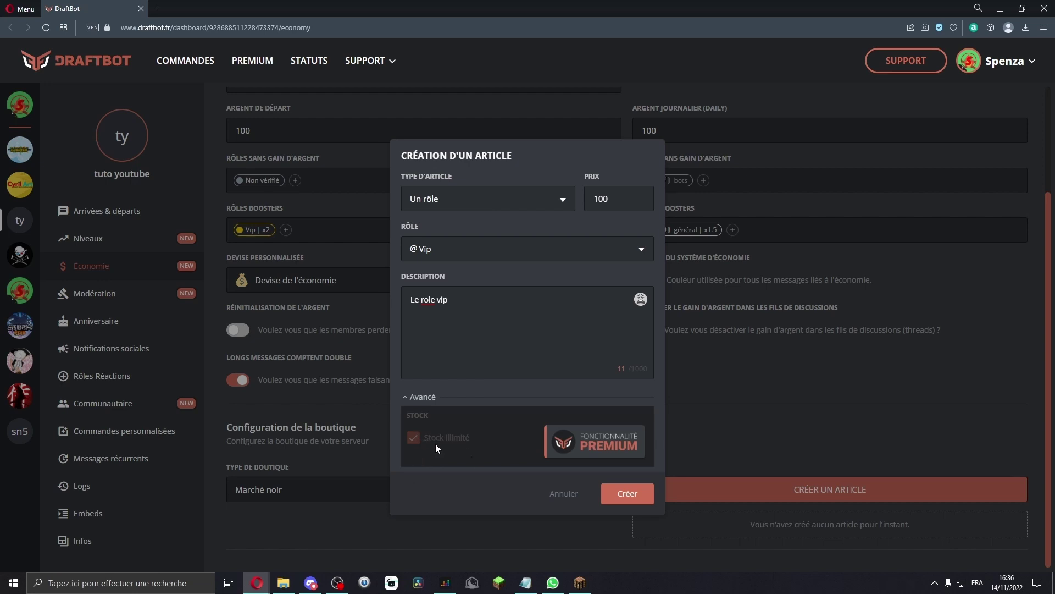
pyautogui.click(451, 444)
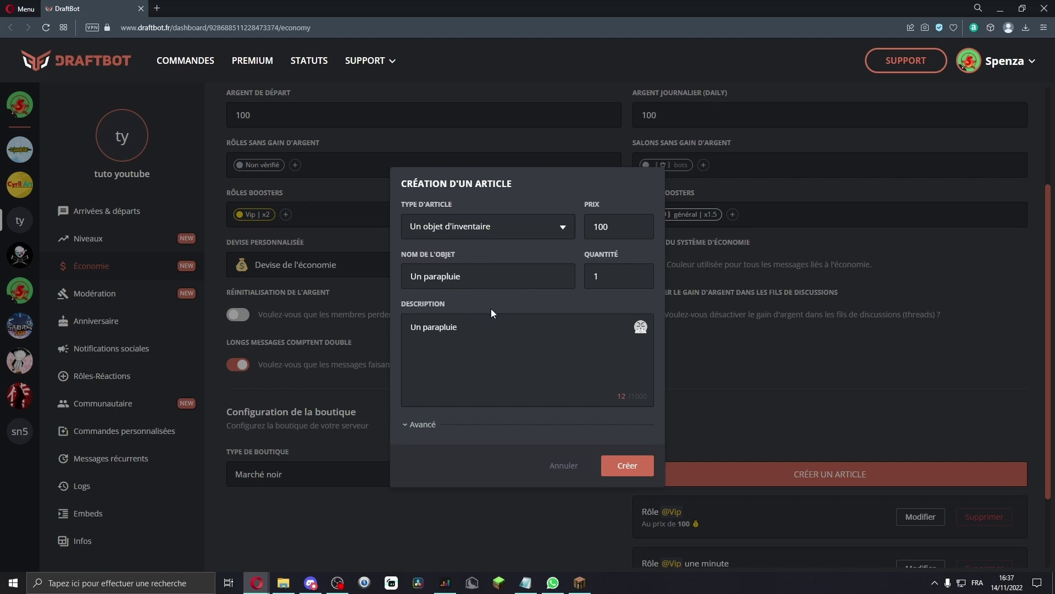
pyautogui.moveTo(586, 254); pyautogui.dragTo(608, 255)
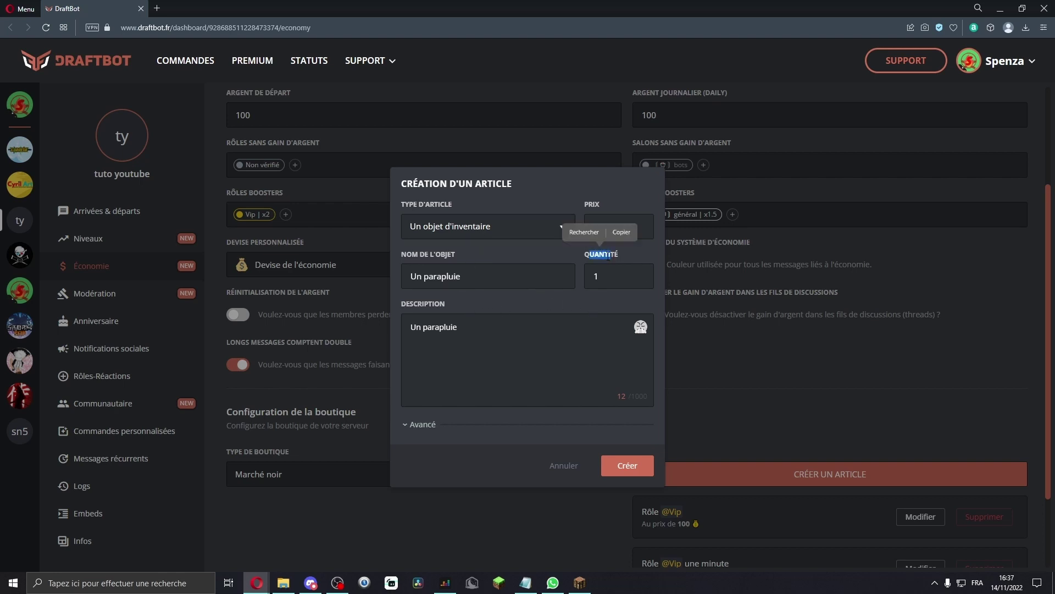
# Review the quantity of the parapluie inventory item and the articles listed in the server's shop
pyautogui.click(558, 311)
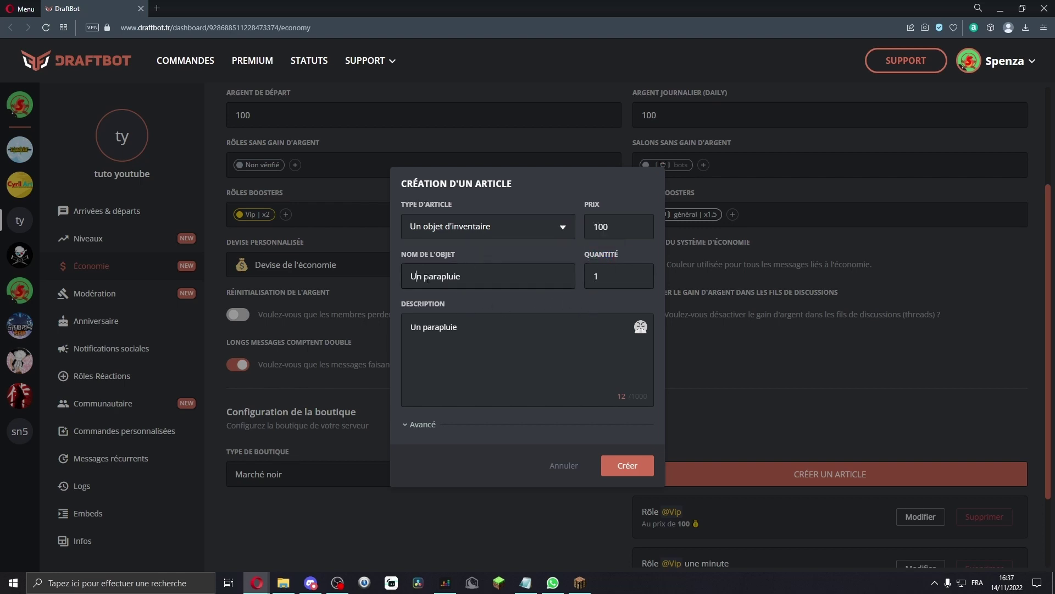
pyautogui.click(591, 282)
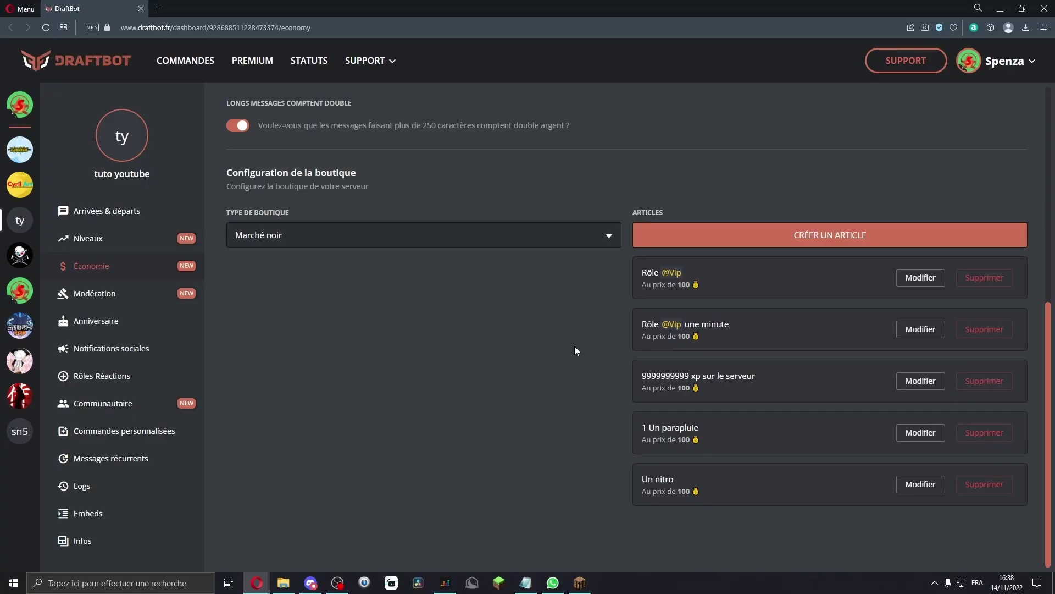
pyautogui.tripleClick(644, 269)
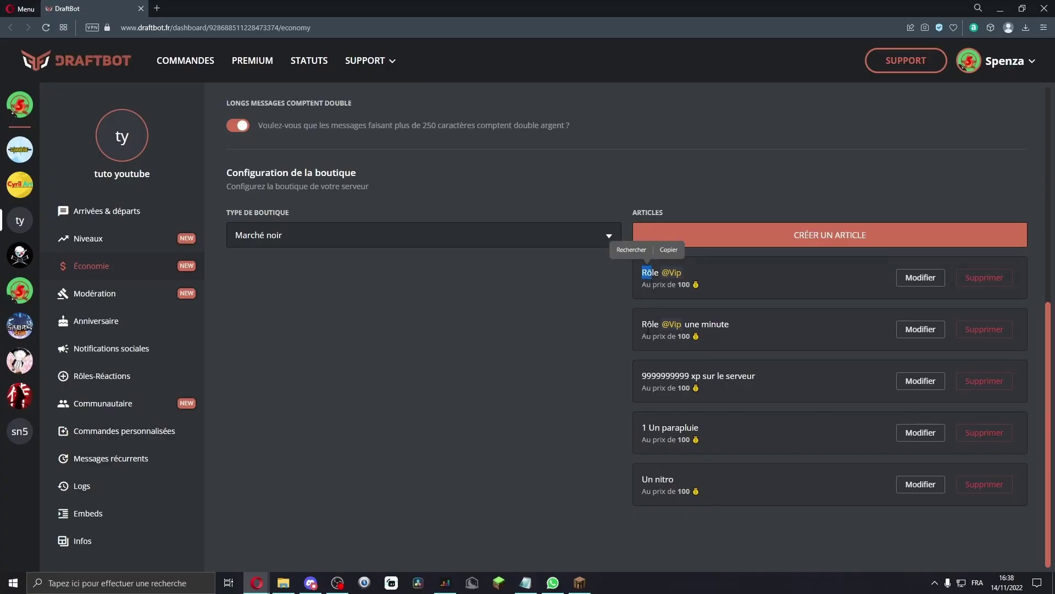
pyautogui.moveTo(641, 325); pyautogui.dragTo(731, 324)
pyautogui.moveTo(641, 376); pyautogui.dragTo(681, 376)
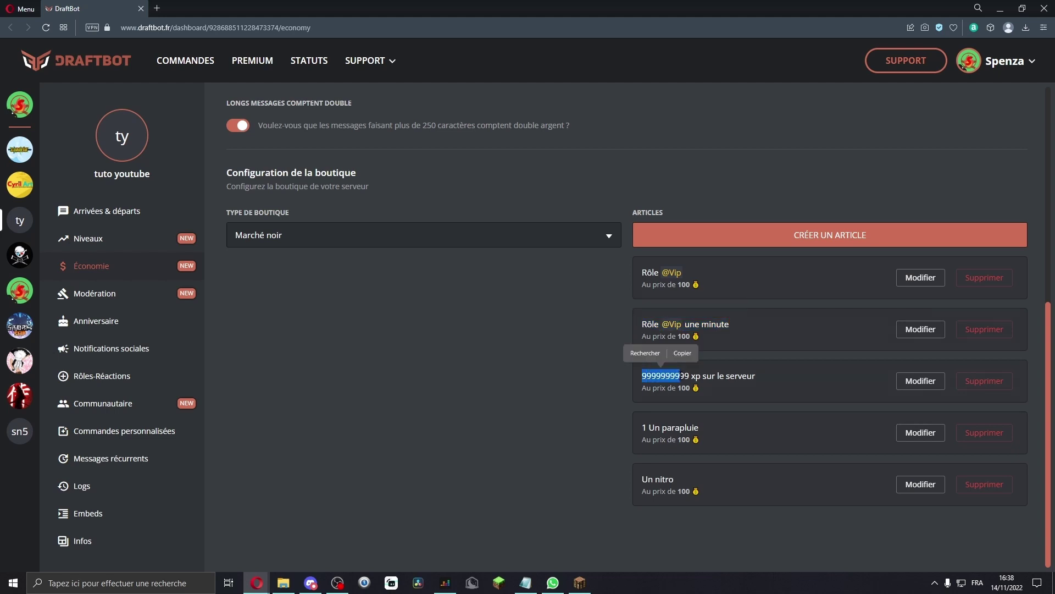
pyautogui.click(682, 378)
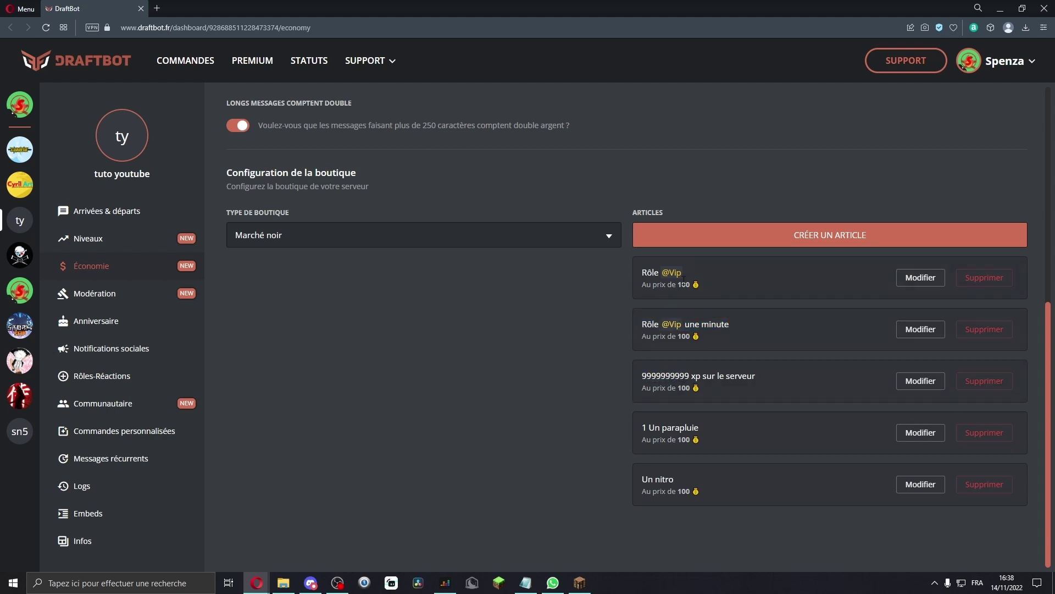
pyautogui.moveTo(649, 427); pyautogui.dragTo(693, 428)
pyautogui.scroll(1, 702, 481)
pyautogui.doubleClick(646, 512)
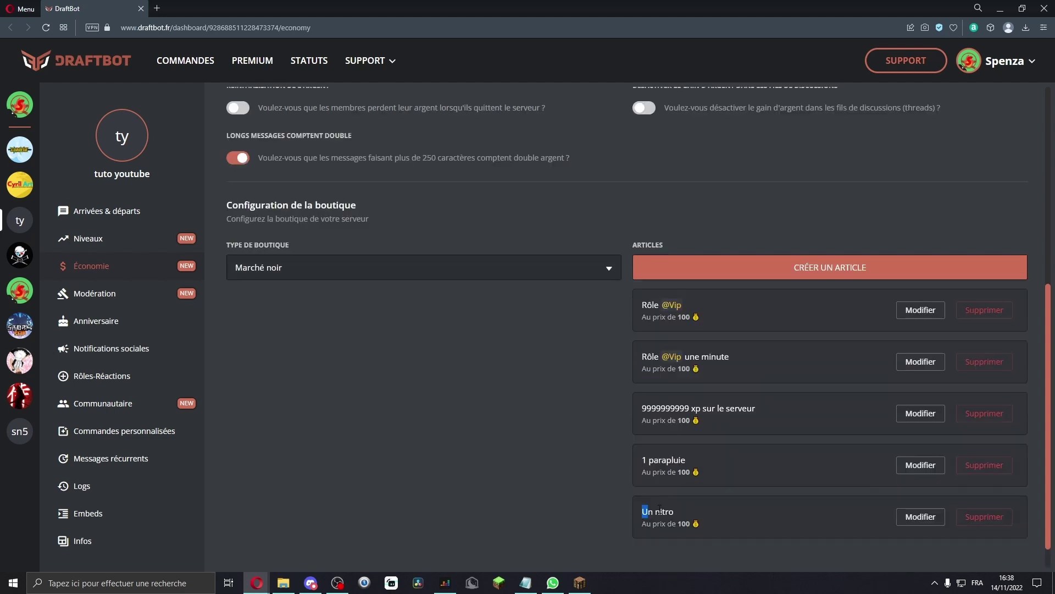
pyautogui.click(601, 533)
pyautogui.scroll(6, 456, 414)
pyautogui.scroll(-7, 456, 414)
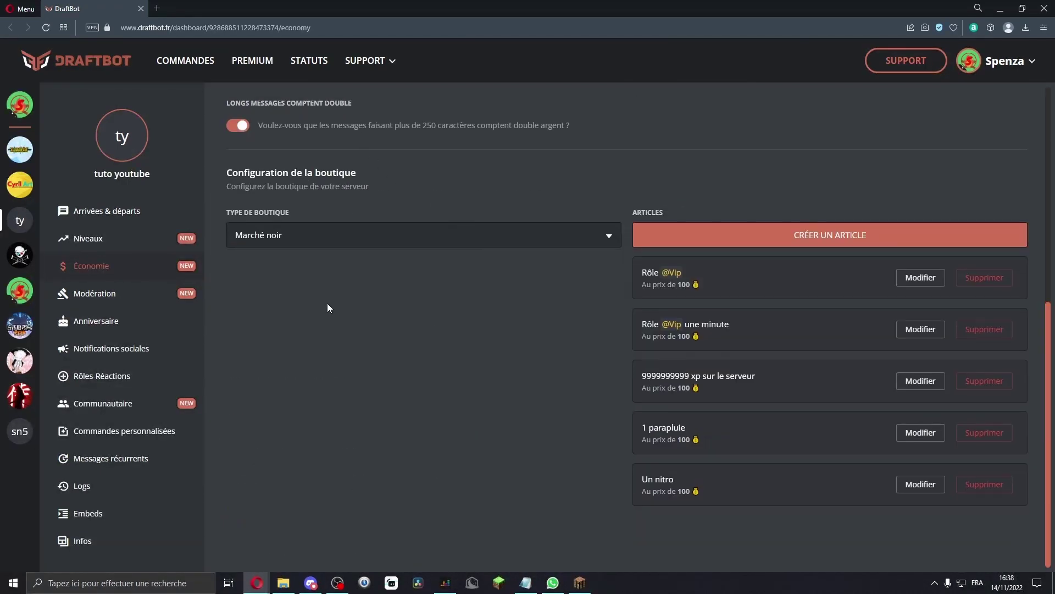
# Switch to Discord and run DraftBot's /aide command in the commandes-staff channel with the commande option set to all
pyautogui.click(311, 583)
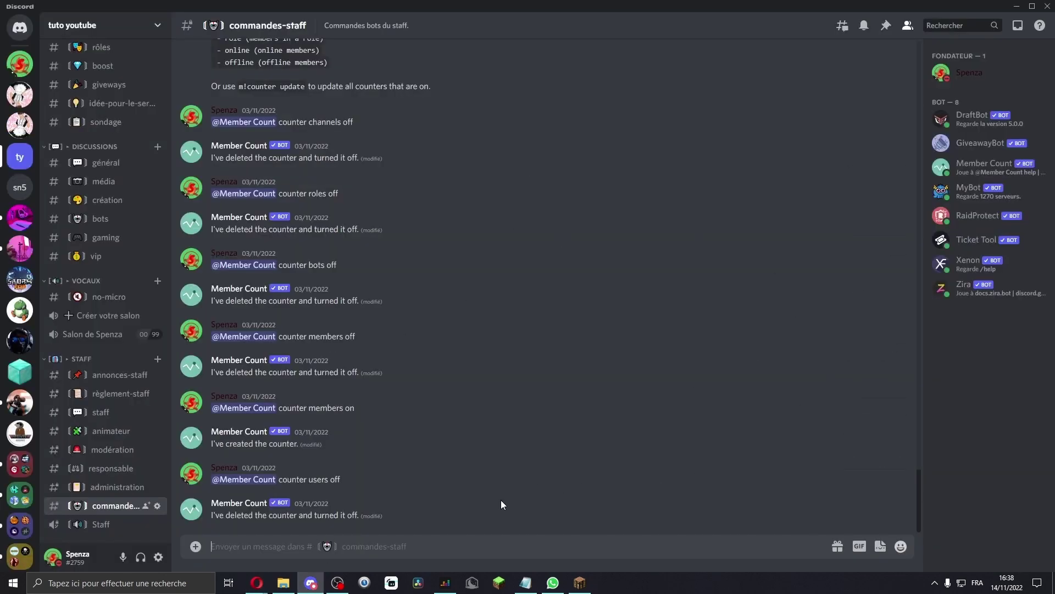
pyautogui.write('/')
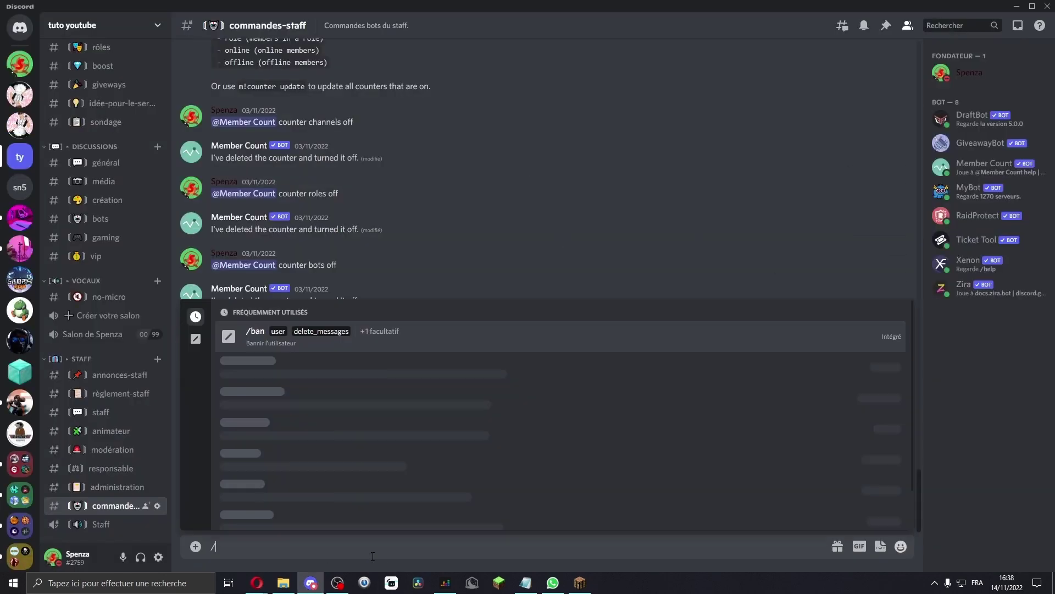
pyautogui.write('aide')
pyautogui.click(287, 397)
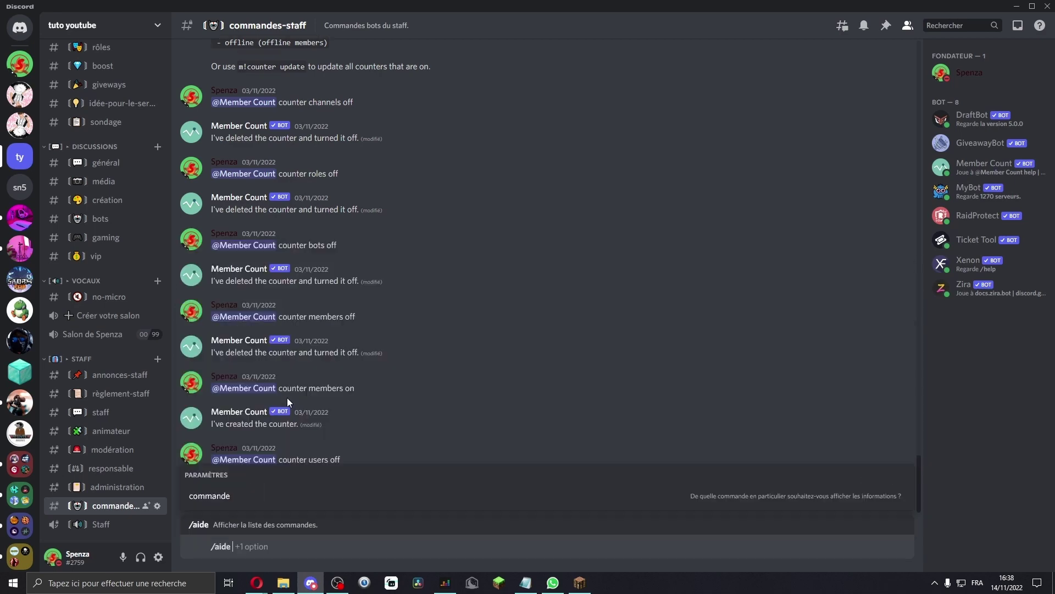
pyautogui.click(228, 495)
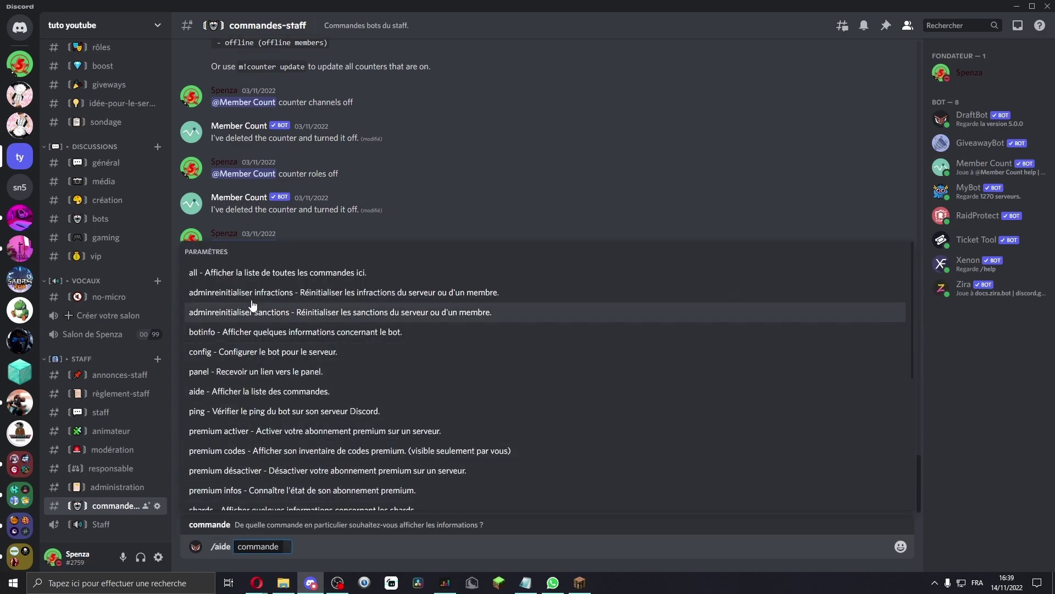
pyautogui.scroll(-5, 301, 299)
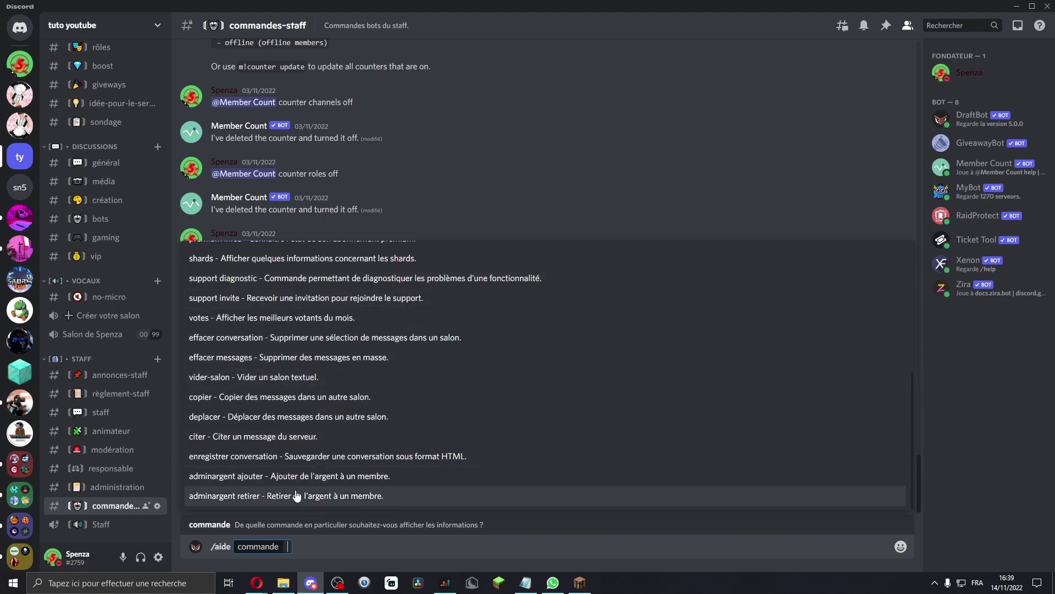
pyautogui.press('Return')
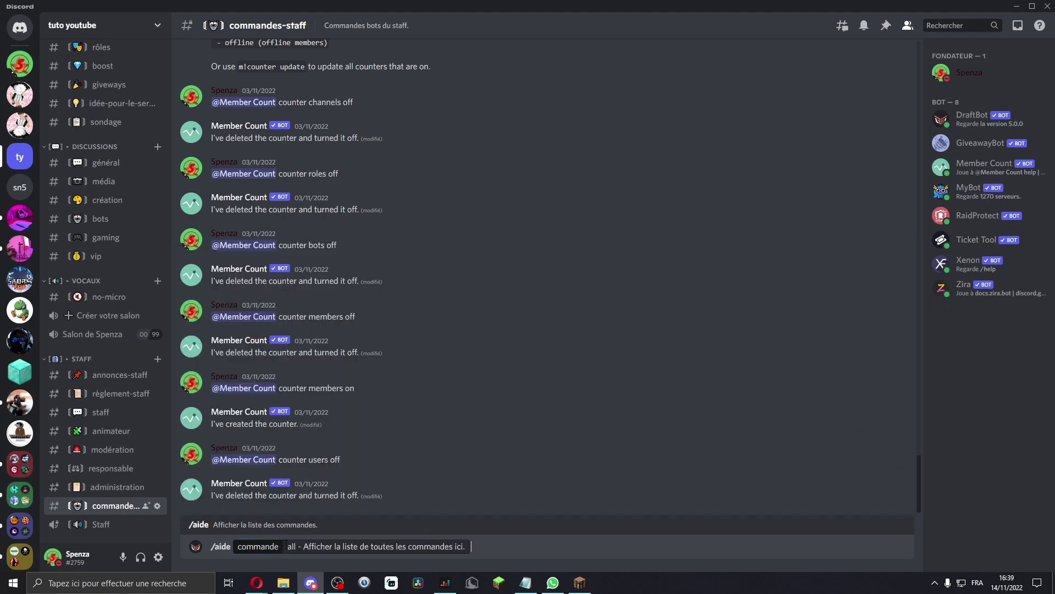
pyautogui.press('Return')
# Examine the /adminargent ajouter, retirer, réinitialiser and définir commands in the Économie section of the help list
pyautogui.scroll(5, 258, 275)
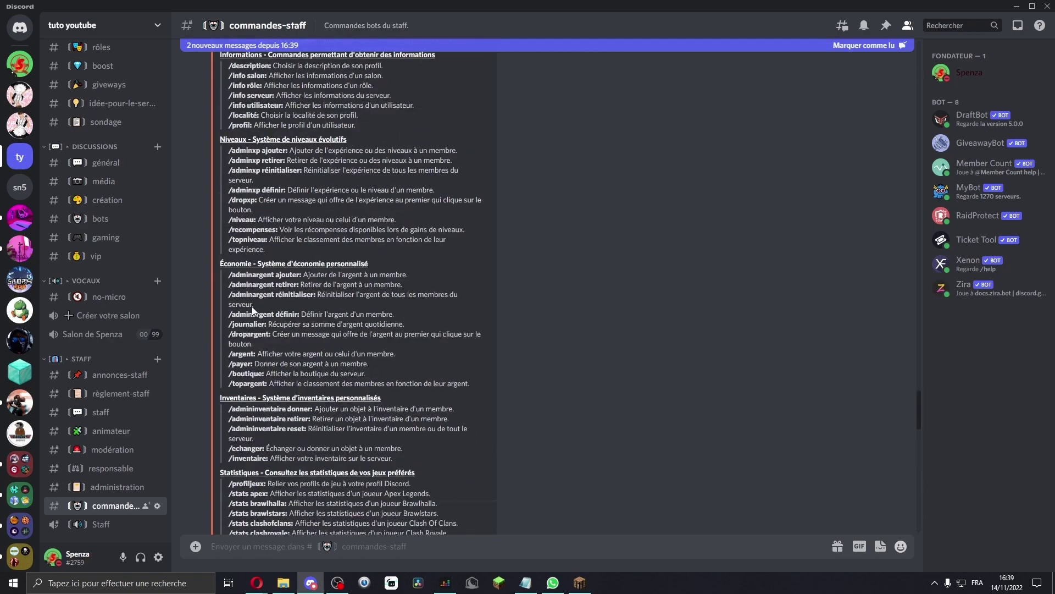
pyautogui.moveTo(219, 263); pyautogui.dragTo(335, 373)
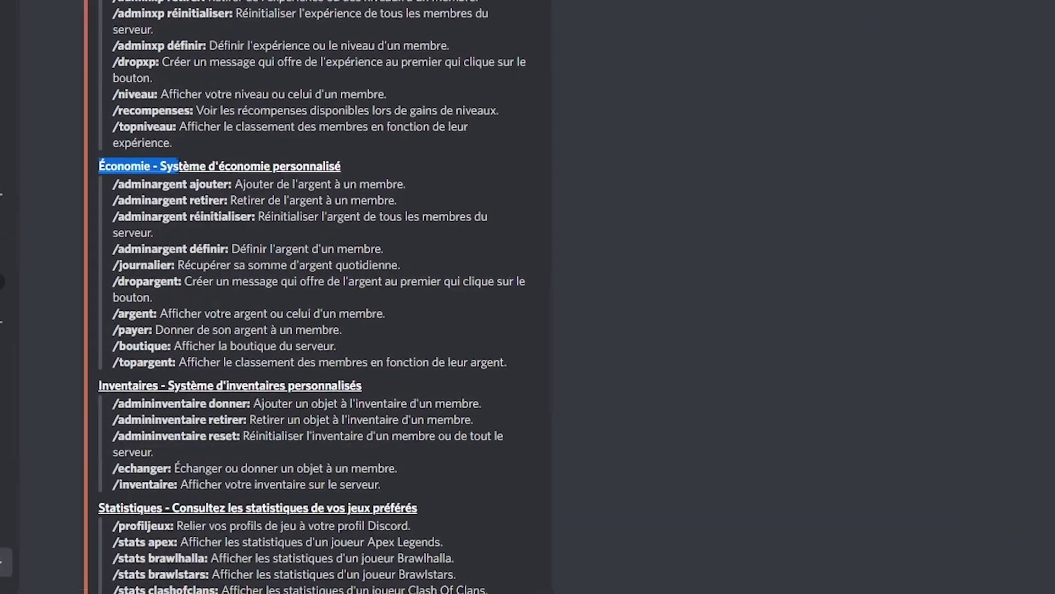
pyautogui.click(213, 190)
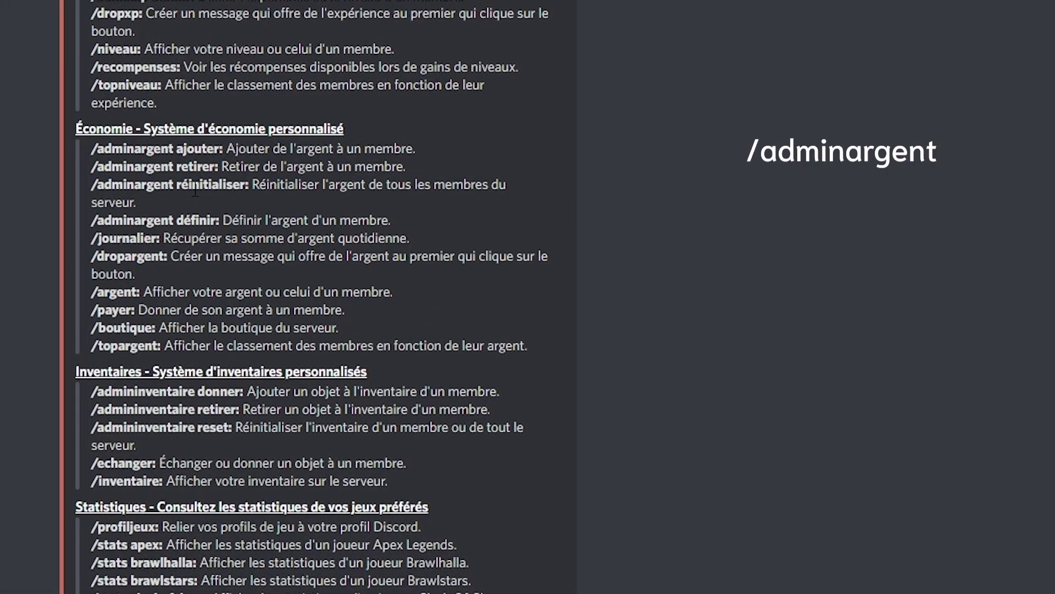
pyautogui.moveTo(227, 149); pyautogui.dragTo(416, 150)
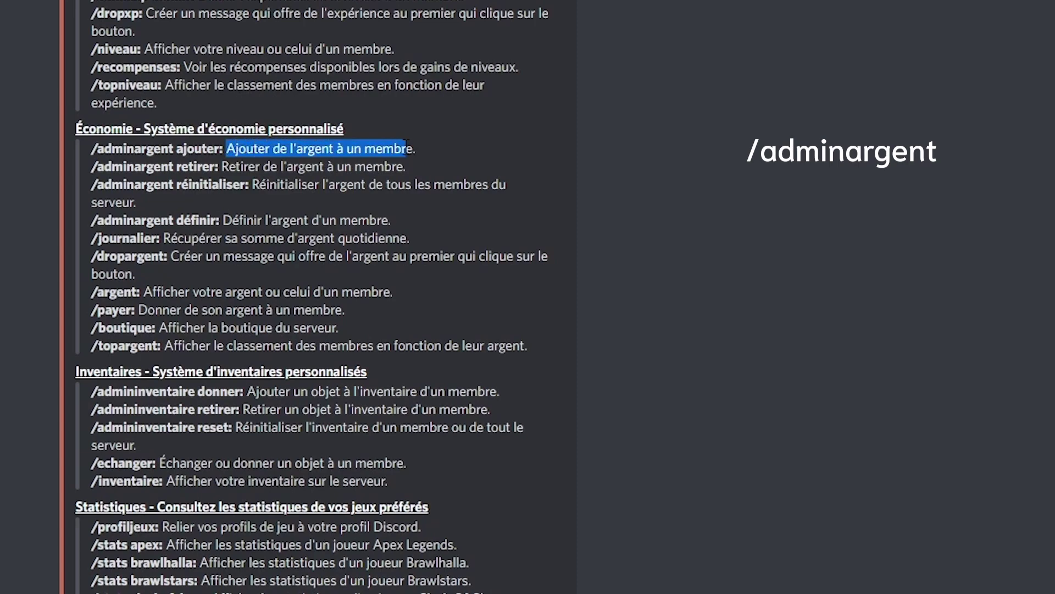
pyautogui.moveTo(223, 166); pyautogui.dragTo(378, 167)
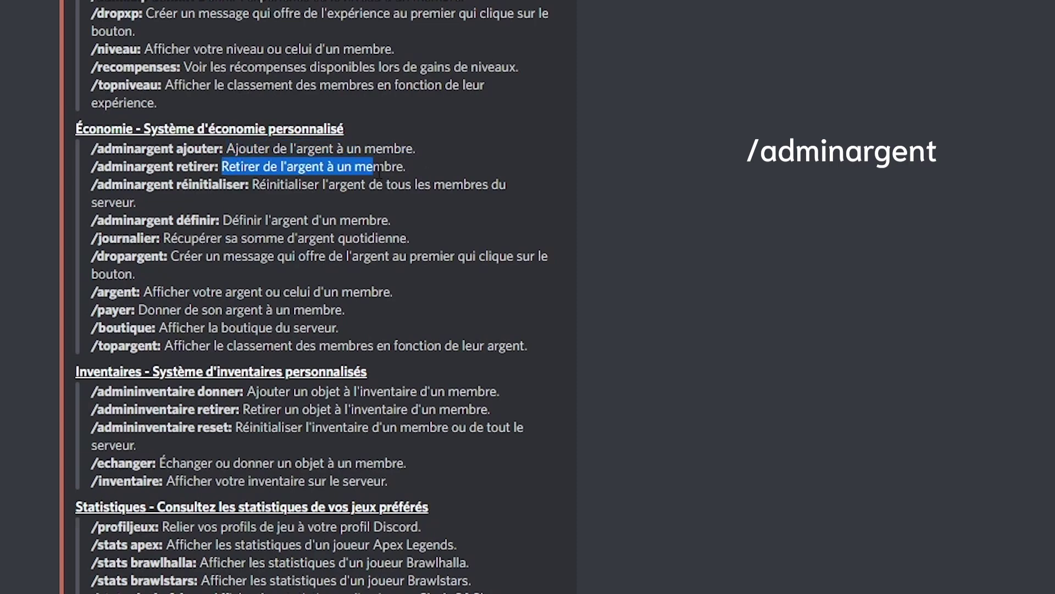
pyautogui.keyDown('shift'); pyautogui.click(268, 193); pyautogui.keyUp('shift')
pyautogui.doubleClick(277, 190)
pyautogui.click(299, 194)
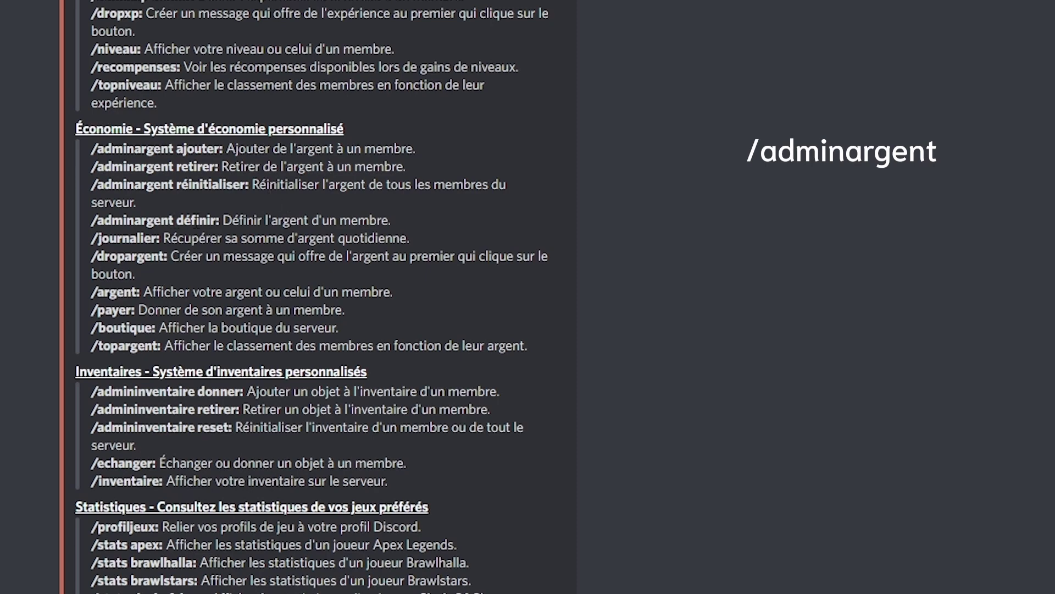
pyautogui.moveTo(177, 220); pyautogui.dragTo(297, 220)
pyautogui.moveTo(243, 195); pyautogui.dragTo(237, 216)
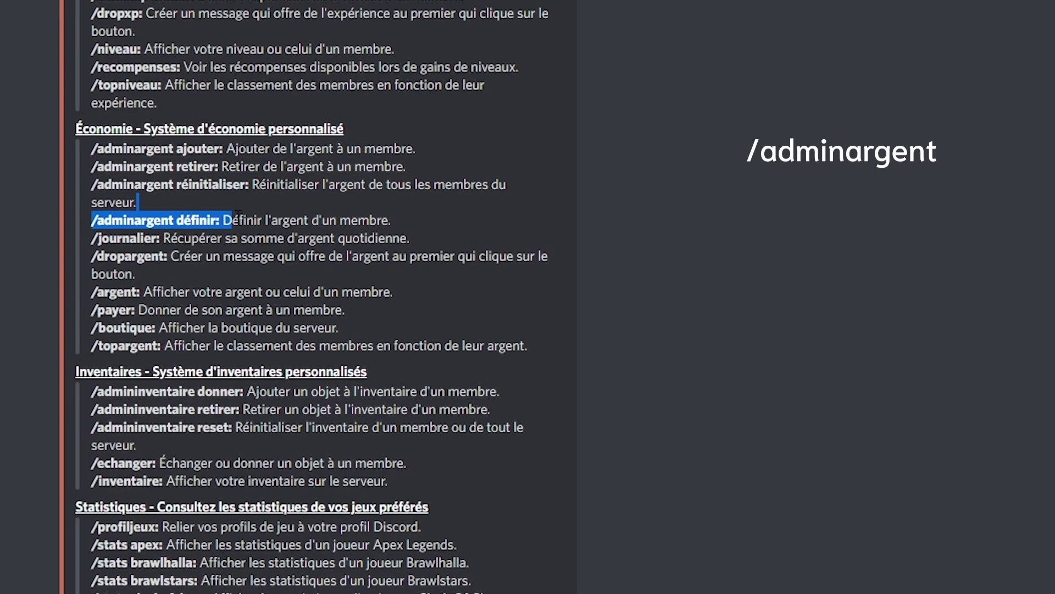
pyautogui.click(238, 214)
# Examine the /journalier command and the matching Argent journalier (daily) setting on the DraftBot dashboard
pyautogui.moveTo(81, 233); pyautogui.dragTo(189, 238)
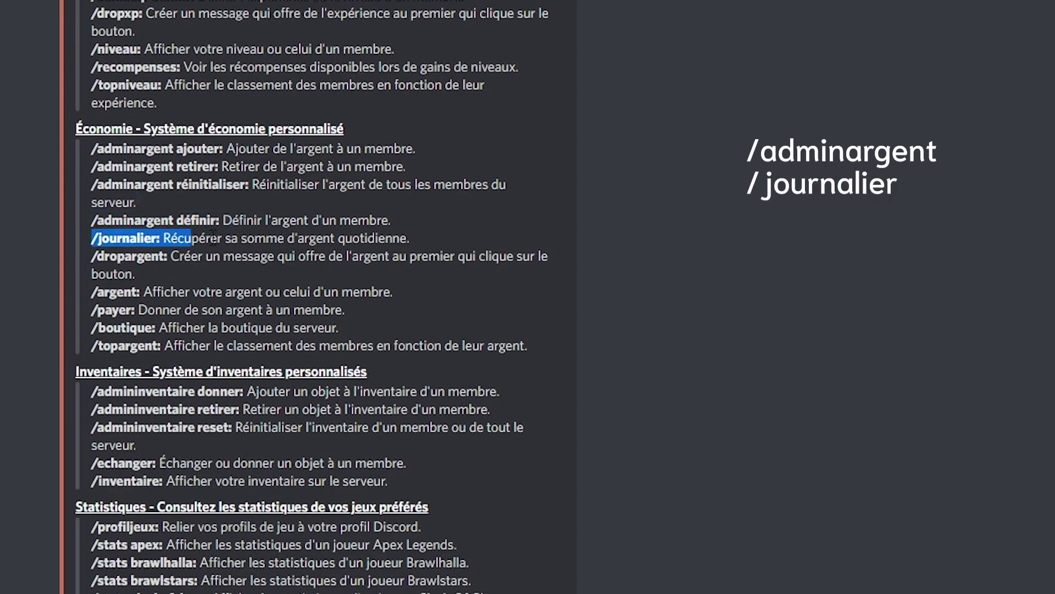
pyautogui.click(255, 243)
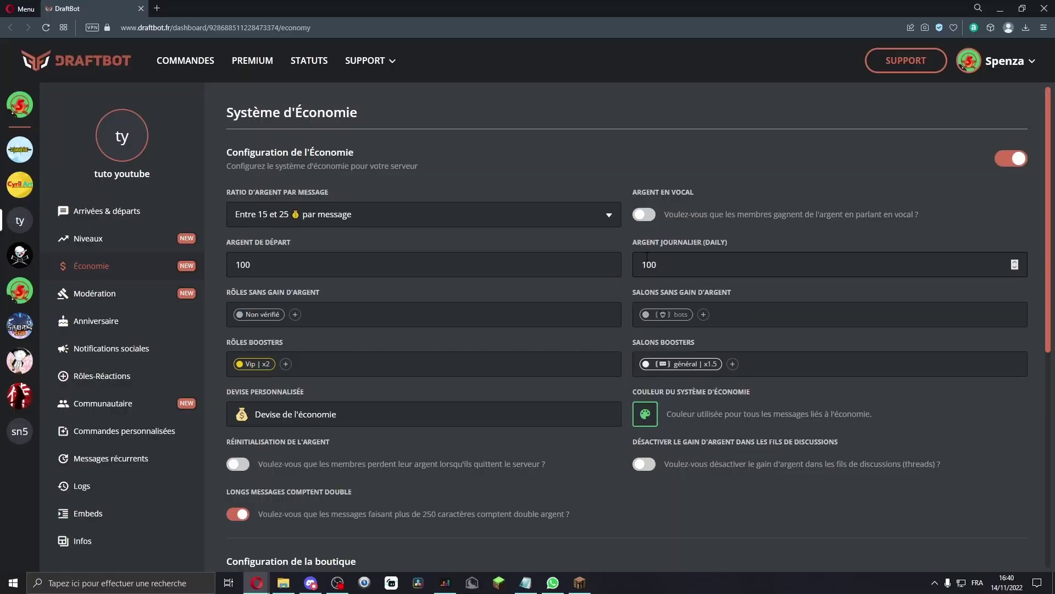
pyautogui.doubleClick(645, 242)
pyautogui.click(675, 244)
pyautogui.doubleClick(675, 243)
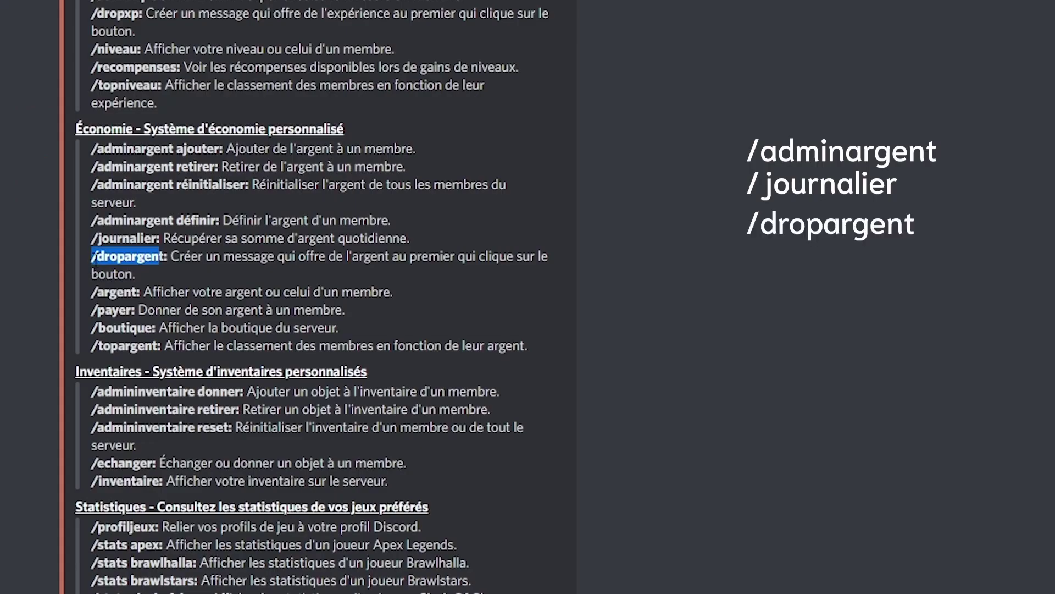
# Launch a money drop of 100 in commandes-staff with /dropargent and claim it
pyautogui.moveTo(136, 274); pyautogui.dragTo(165, 290)
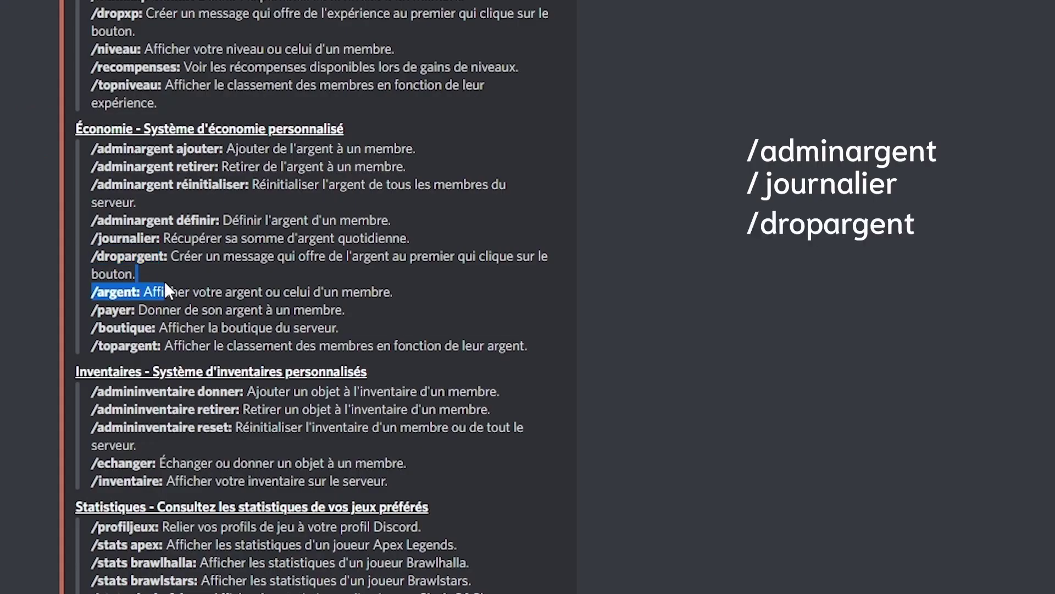
pyautogui.click(166, 284)
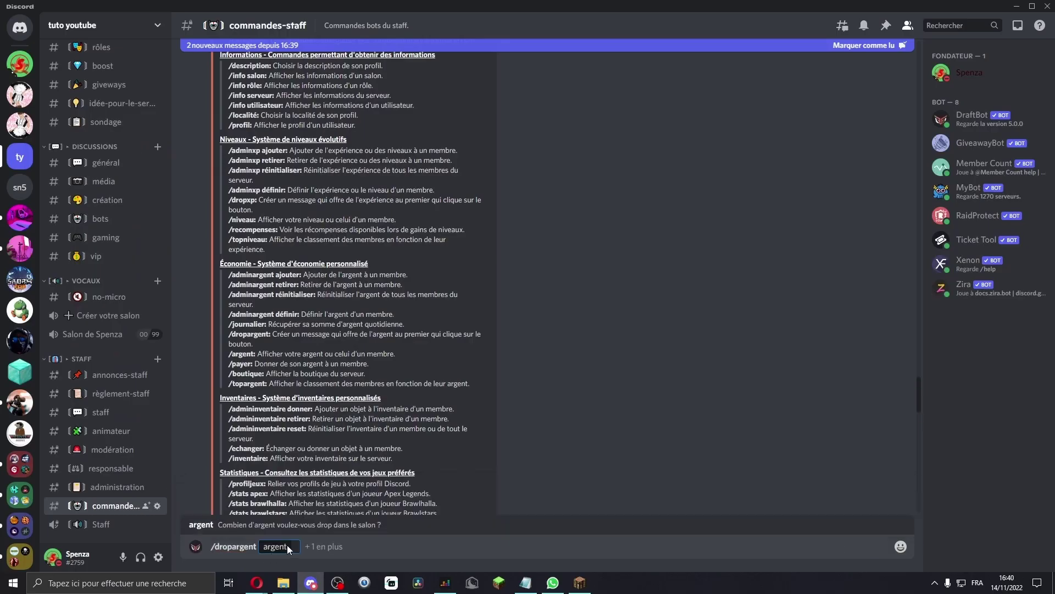
pyautogui.press('Return')
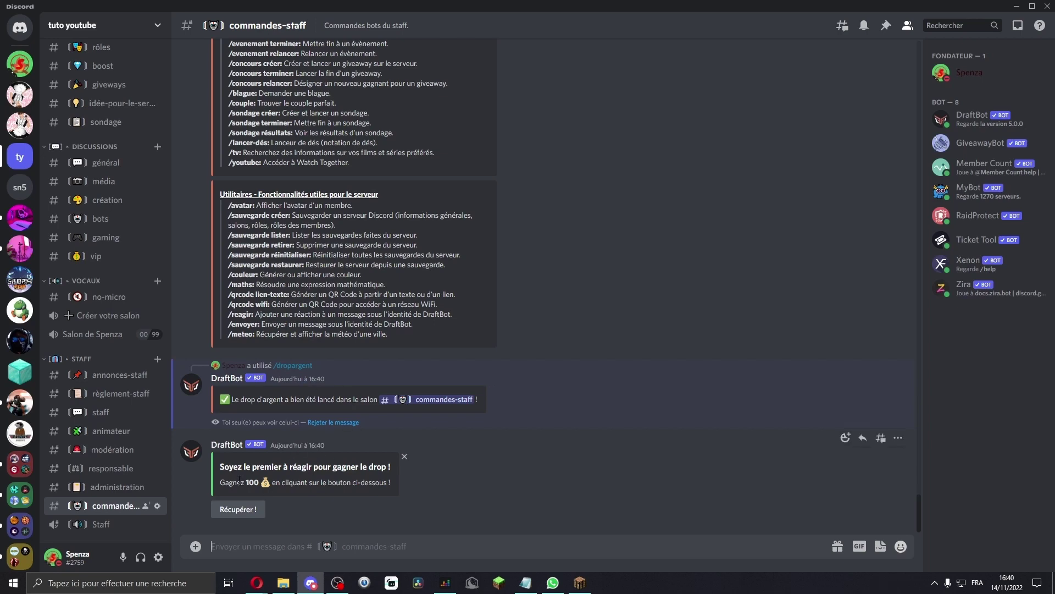
pyautogui.click(241, 513)
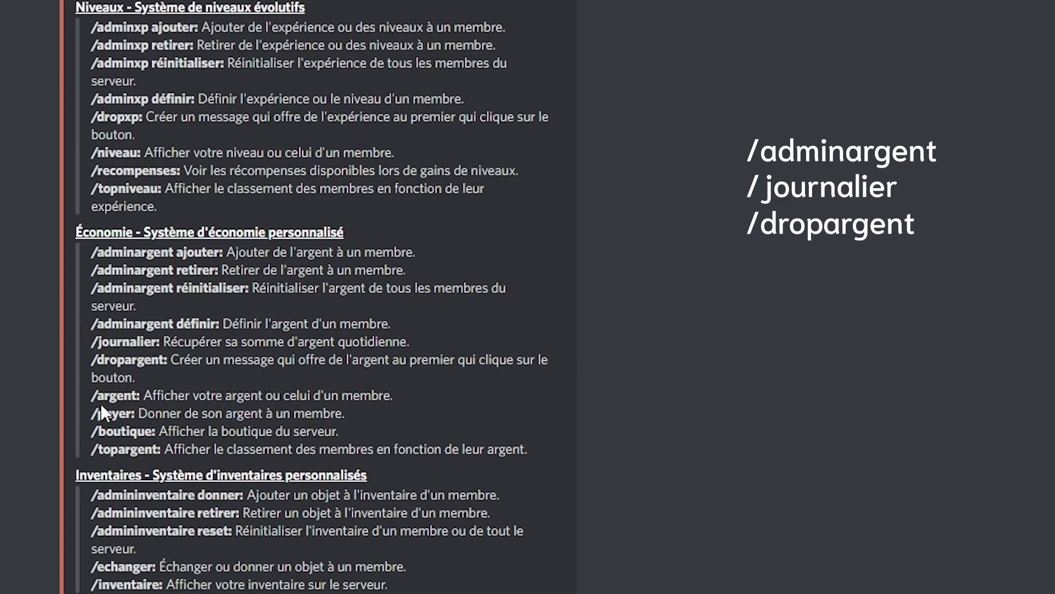
# Read the description of the /argent command in the Économie section of the help list
pyautogui.moveTo(143, 395); pyautogui.dragTo(394, 395)
pyautogui.click(158, 397)
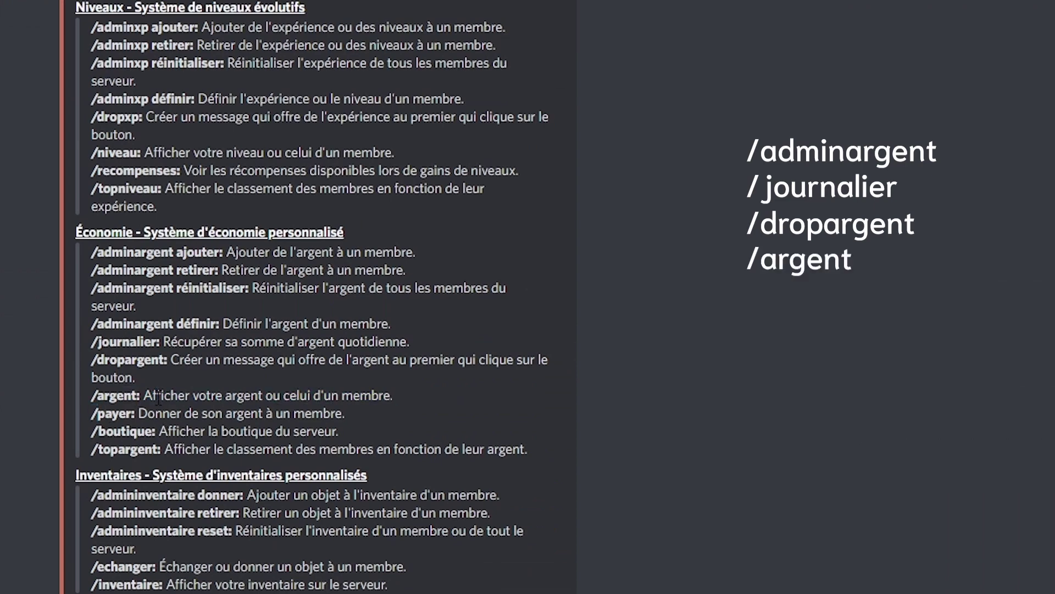